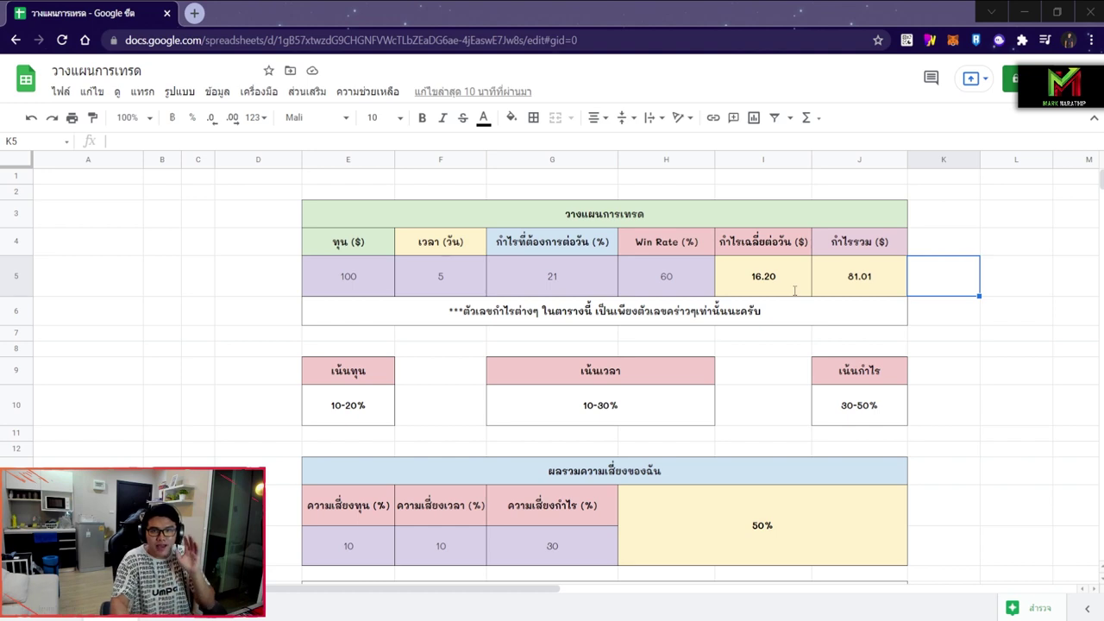
Examine the trading plan table and the risk-level section, including the total risk and average daily profit formulas.
key("Down")
key("Down")
key("Down")
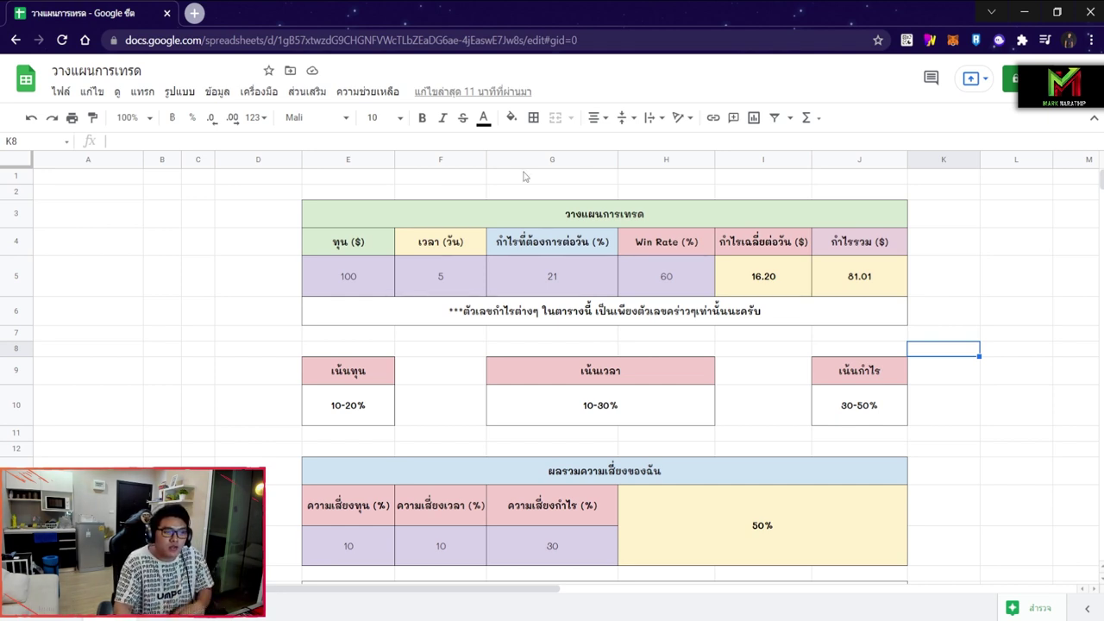
left_click_drag(268, 176, 928, 328)
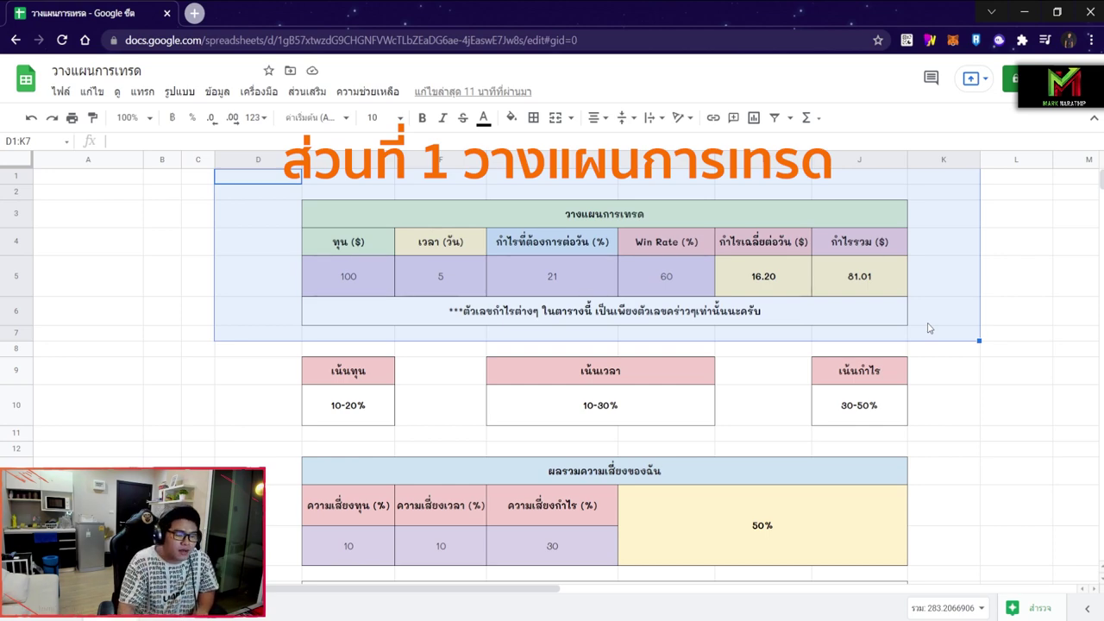
scroll(928, 327, "down", 3)
left_click_drag(258, 204, 967, 517)
scroll(939, 274, "down", 3)
scroll(967, 517, "up", 1)
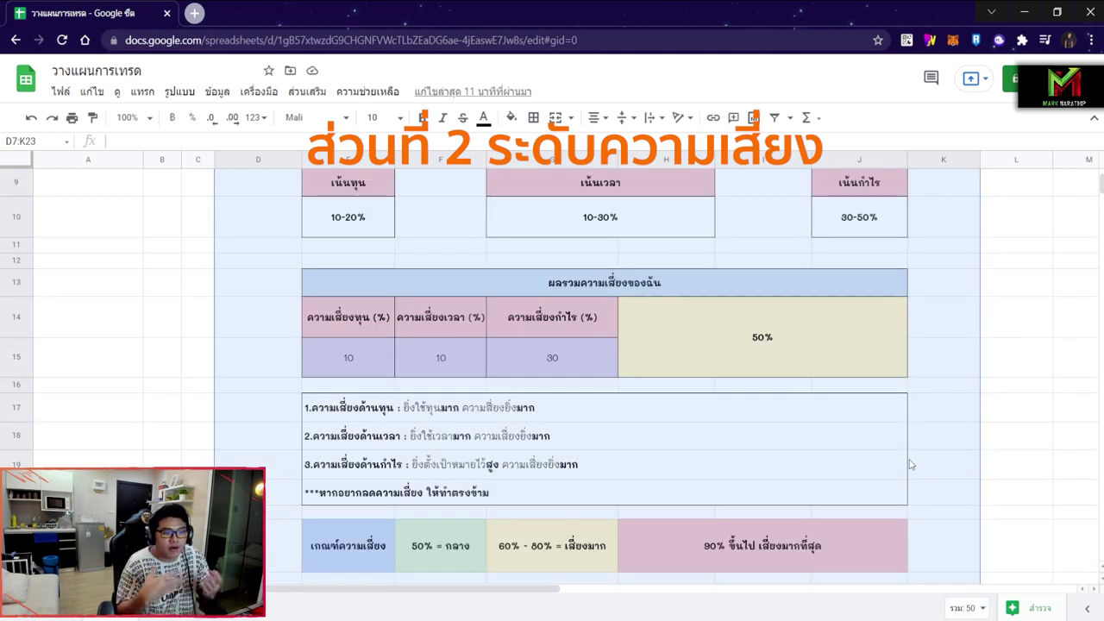
left_click(959, 371)
scroll(959, 371, "up", 5)
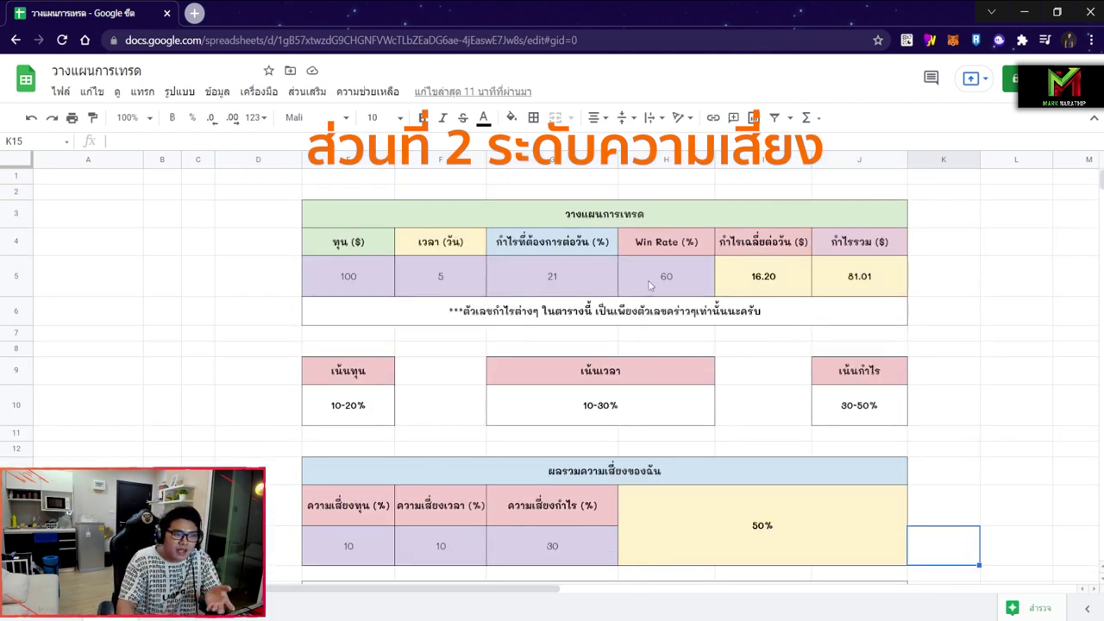
scroll(655, 294, "down", 5)
left_click(680, 326)
scroll(678, 324, "down", 1)
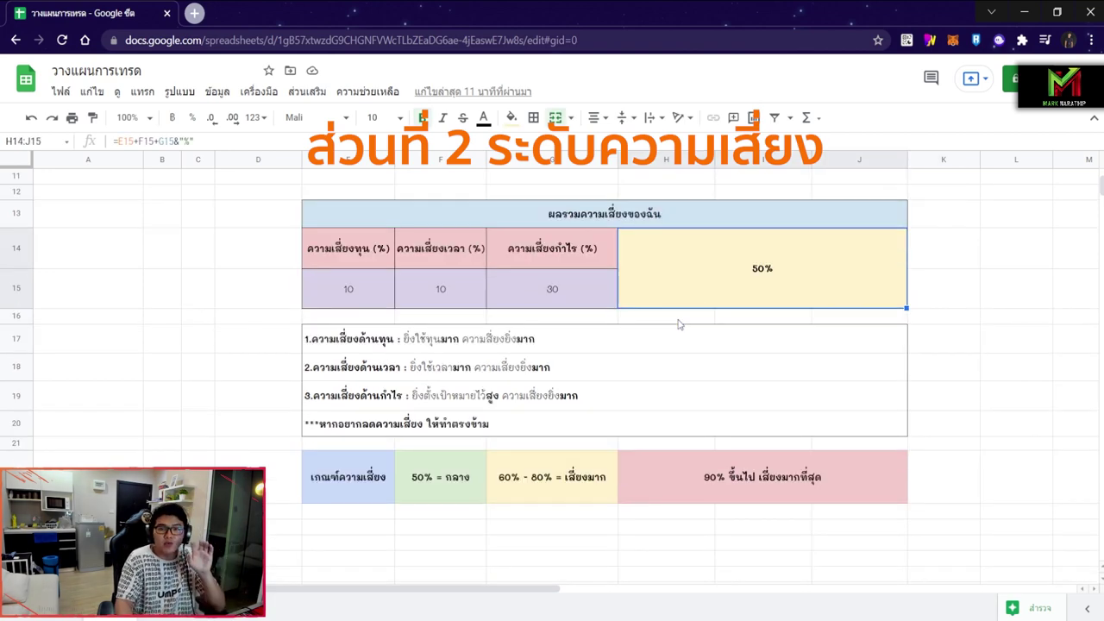
scroll(838, 337, "up", 5)
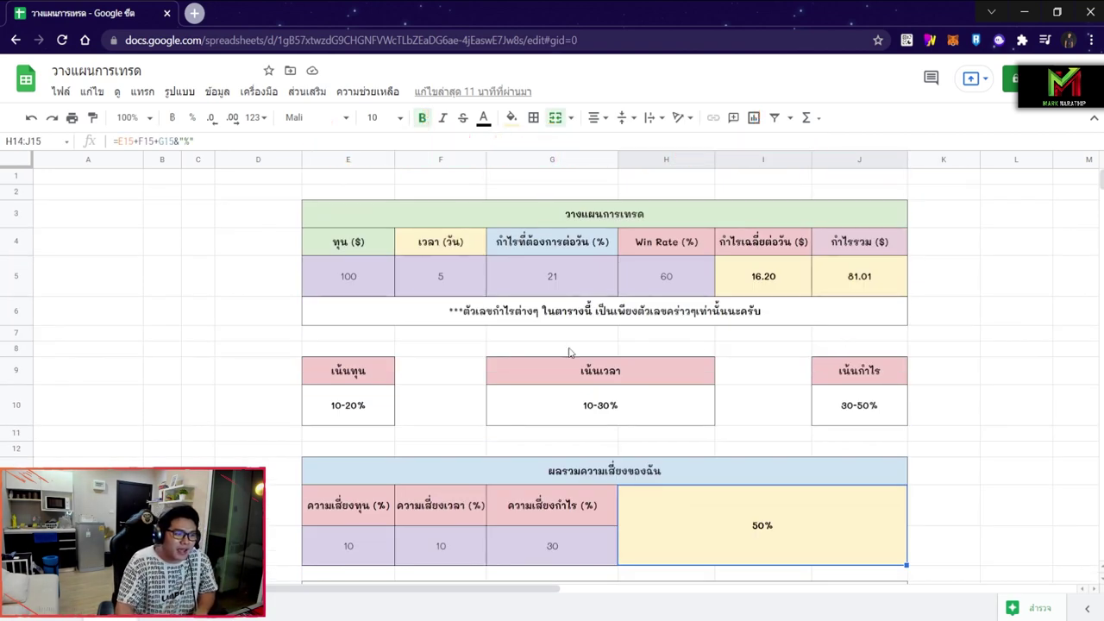
left_click(964, 274)
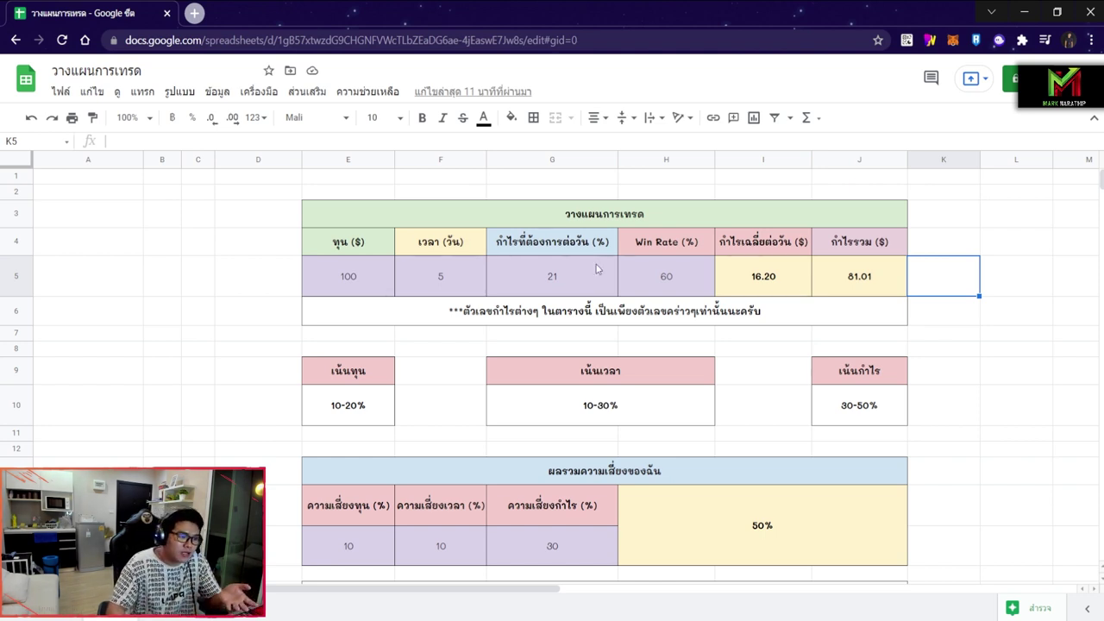
left_click(548, 278)
left_click(785, 288)
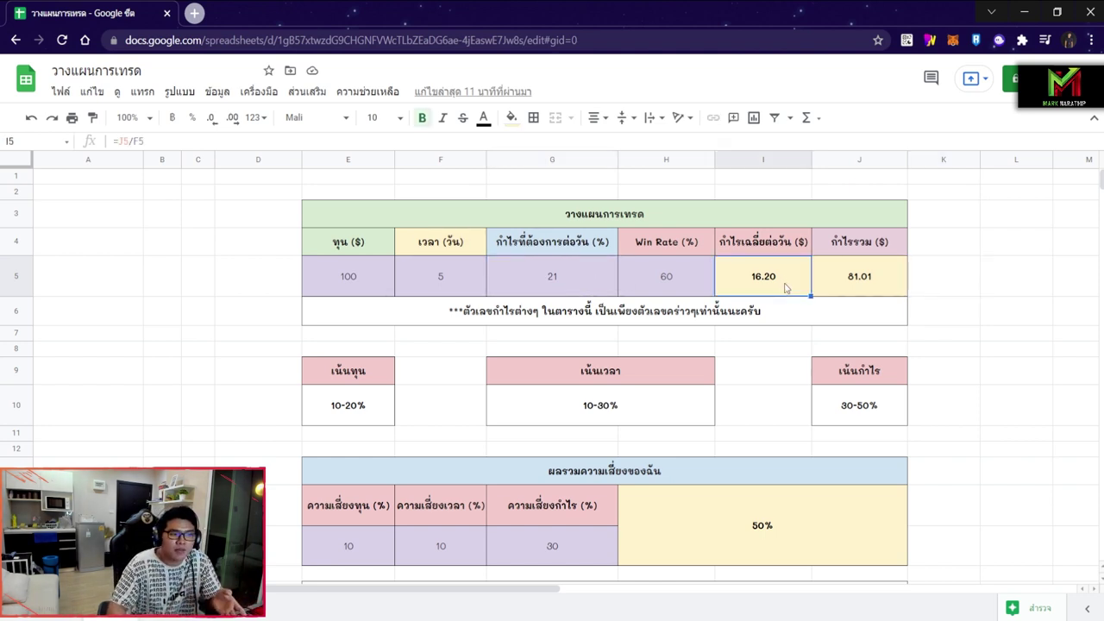
Clear the trading plan inputs in E5:H5 and the three risk percentages in E15:G15.
left_click_drag(675, 287, 367, 278)
scroll(367, 276, "down", 1)
key("Delete")
left_click_drag(559, 495, 352, 493)
key("Delete")
scroll(351, 493, "up", 1)
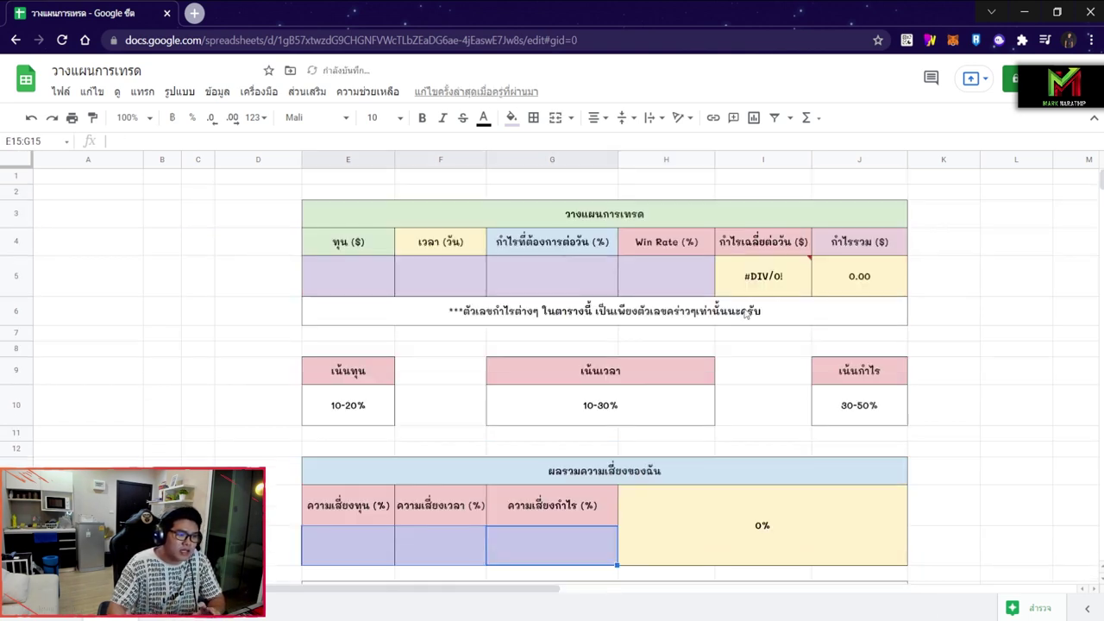
Examine the calculated profit and total risk cells, along with the empty input cells E5:H5 of the trading plan table.
left_click(776, 278)
left_click(790, 352)
left_click(854, 276)
left_click(779, 292)
scroll(795, 395, "down", 2)
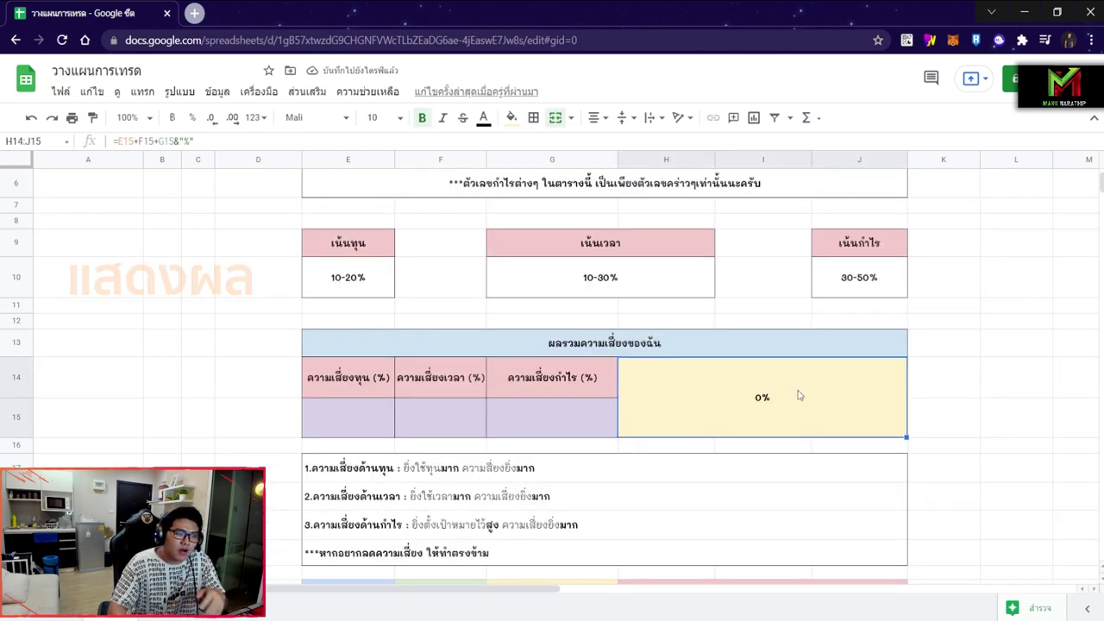
left_click(976, 305)
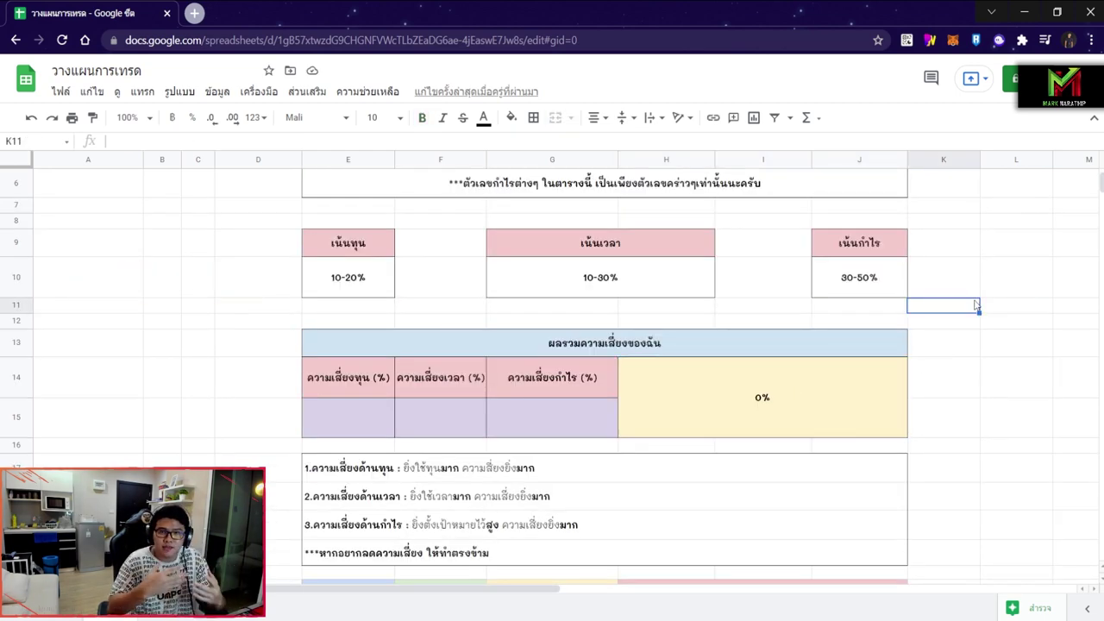
scroll(975, 304, "up", 2)
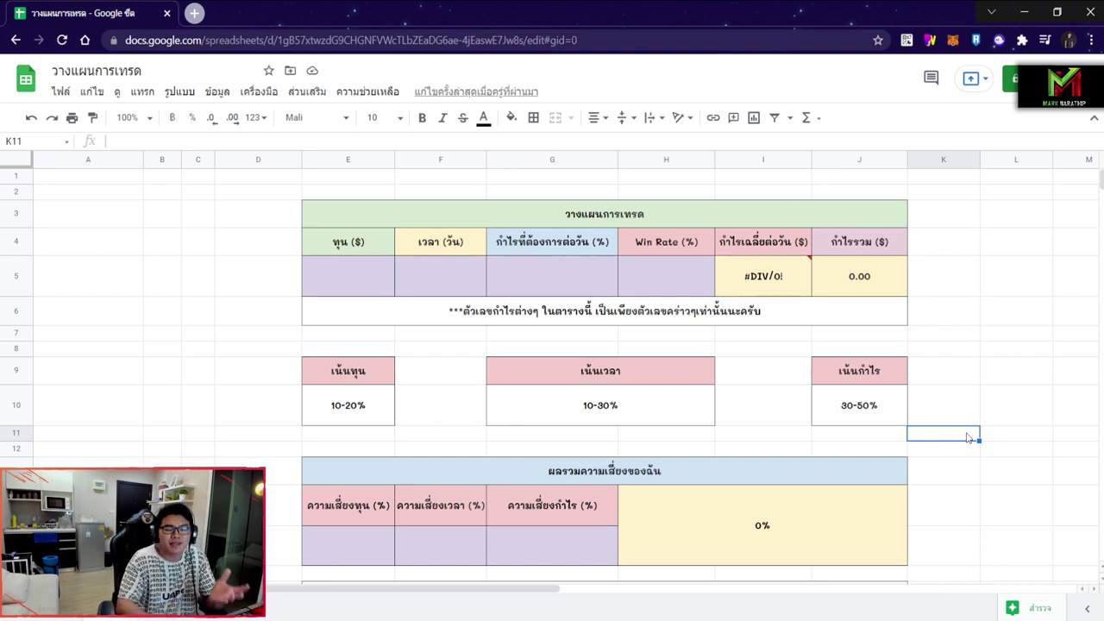
left_click(945, 285)
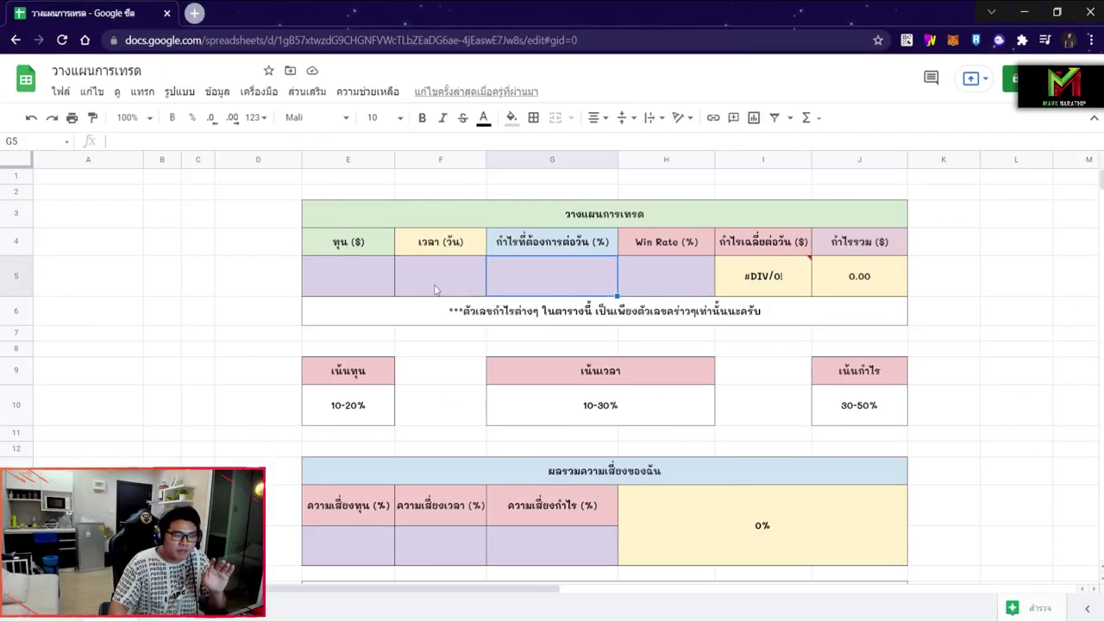
left_click_drag(345, 277, 649, 278)
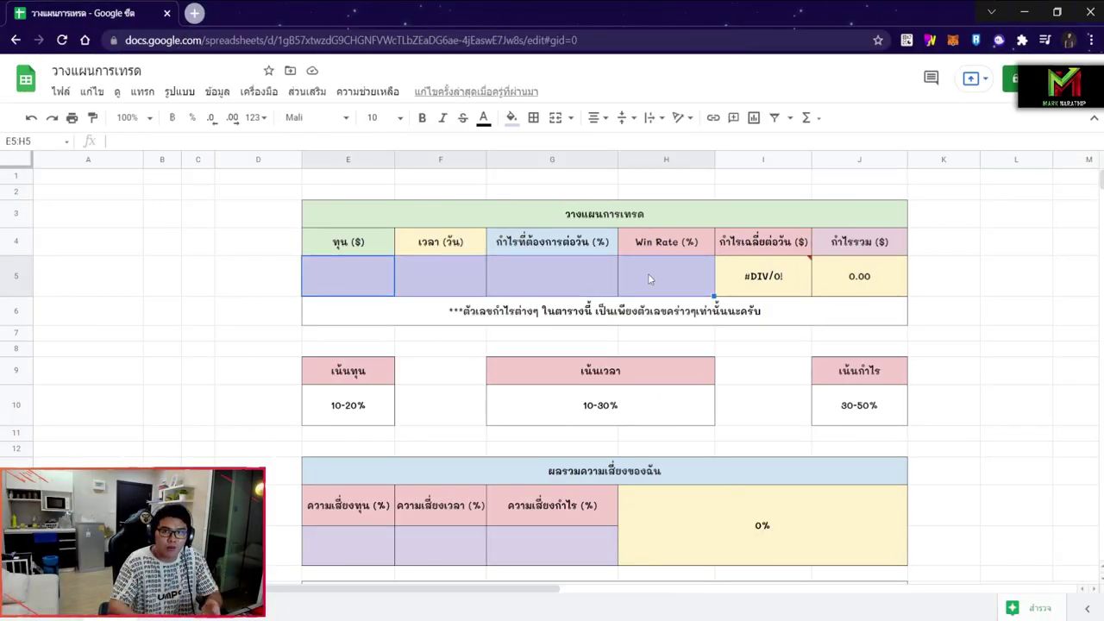
left_click_drag(261, 203, 972, 343)
left_click(943, 276)
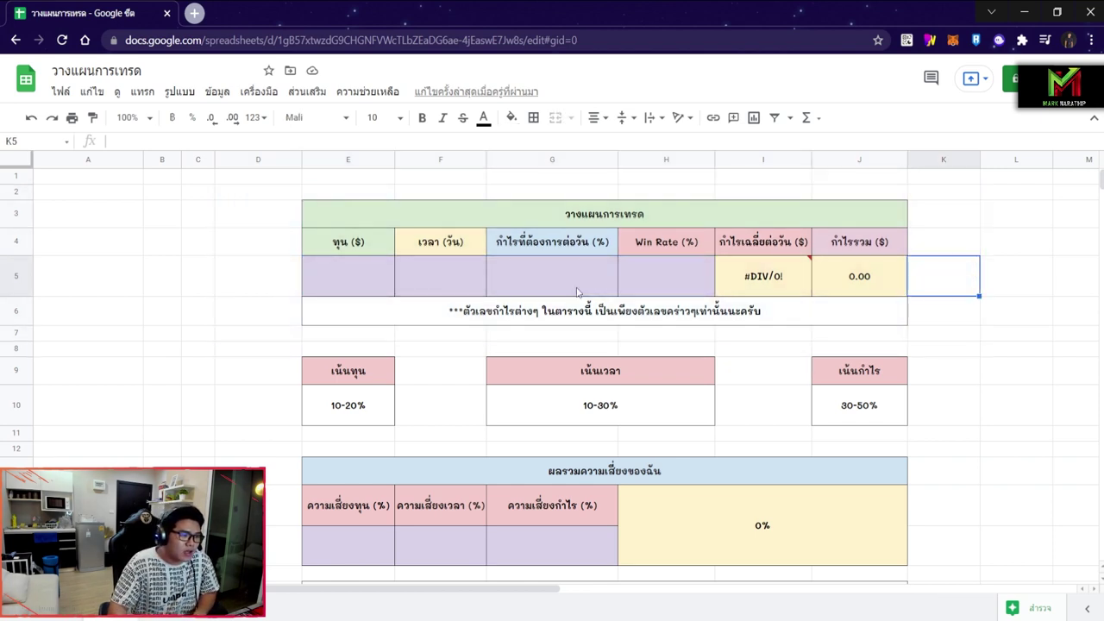
Enter 100 as the capital (ทุน) in cell E5 of the trading plan table.
left_click(357, 283)
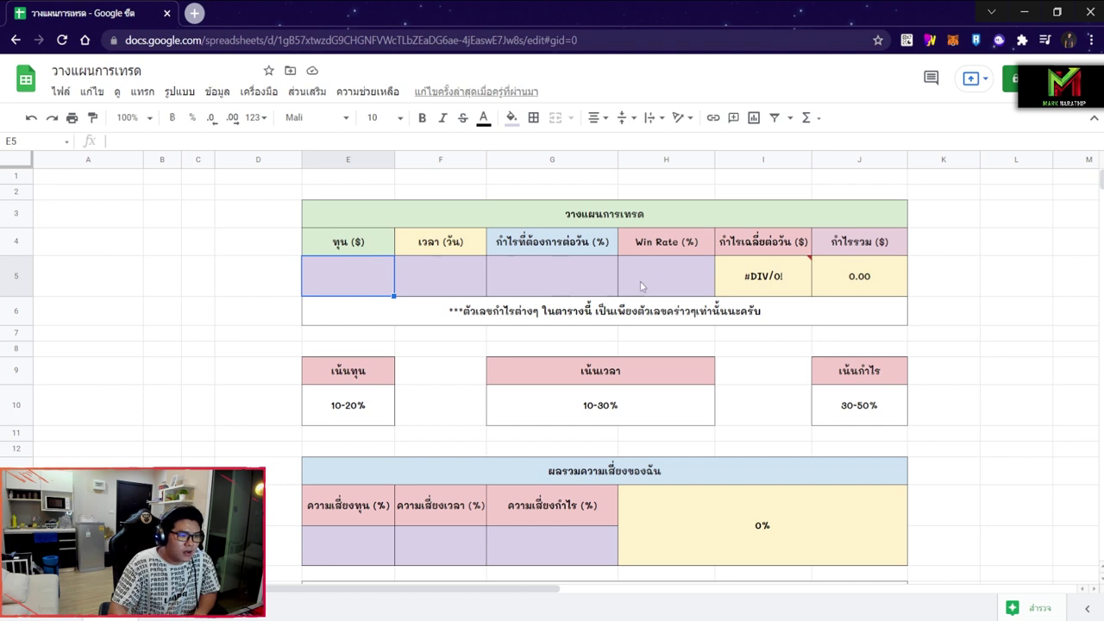
left_click(458, 285)
left_click(369, 285)
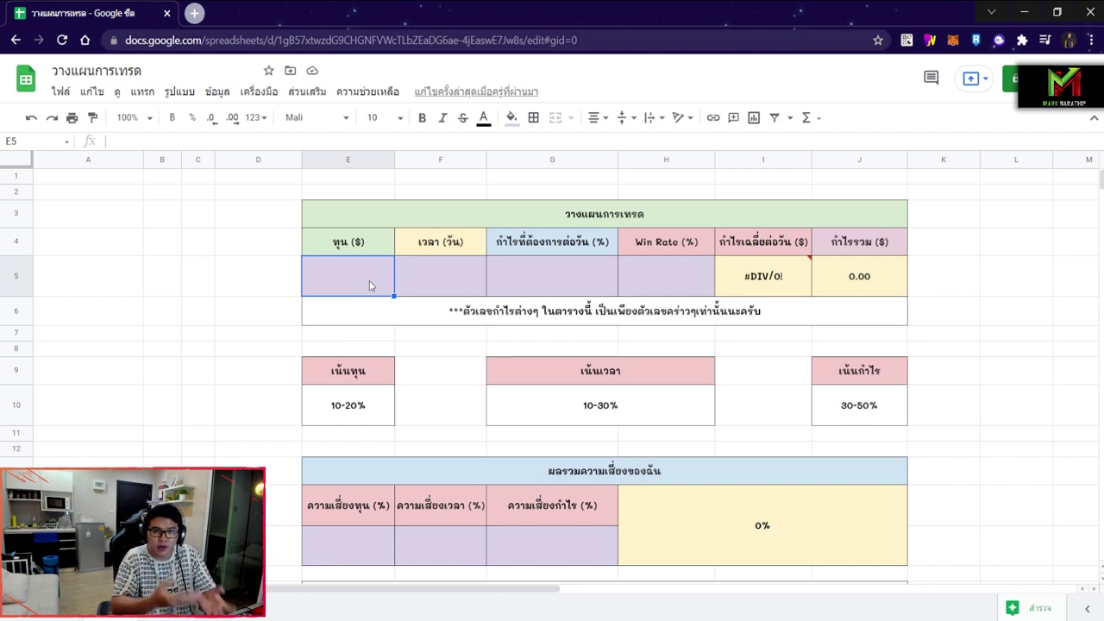
type("100")
key("Return")
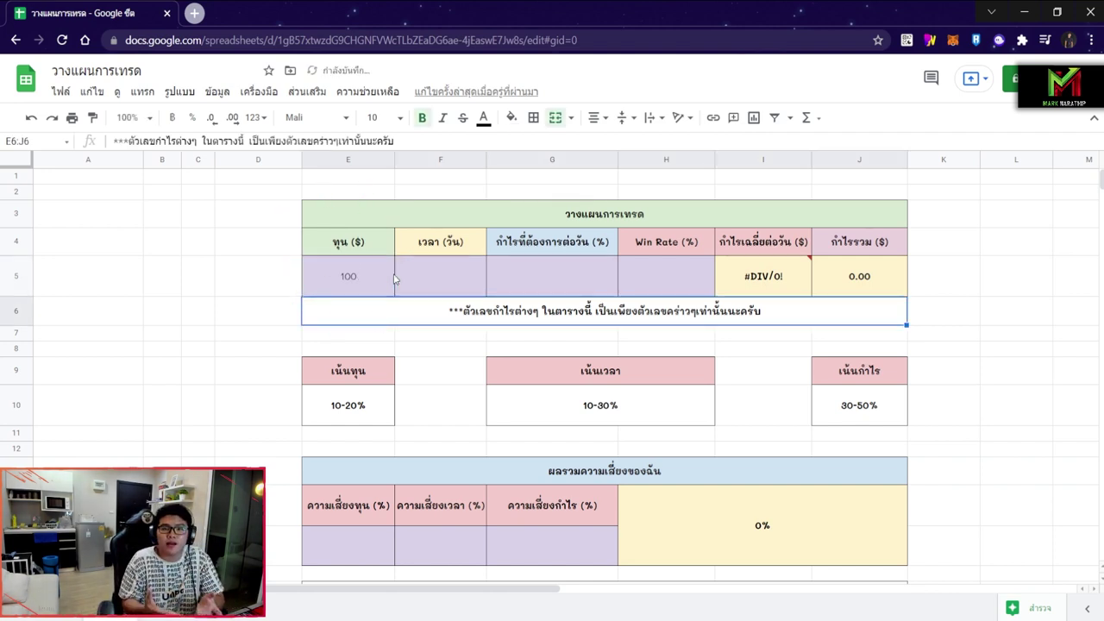
left_click(371, 288)
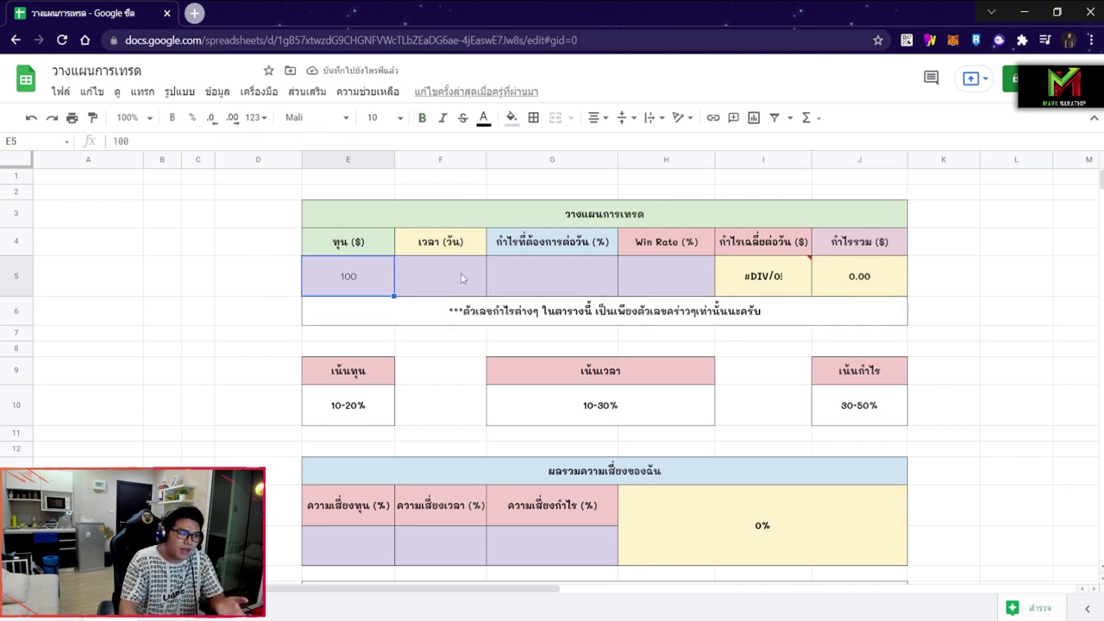
left_click(471, 287)
left_click(354, 284)
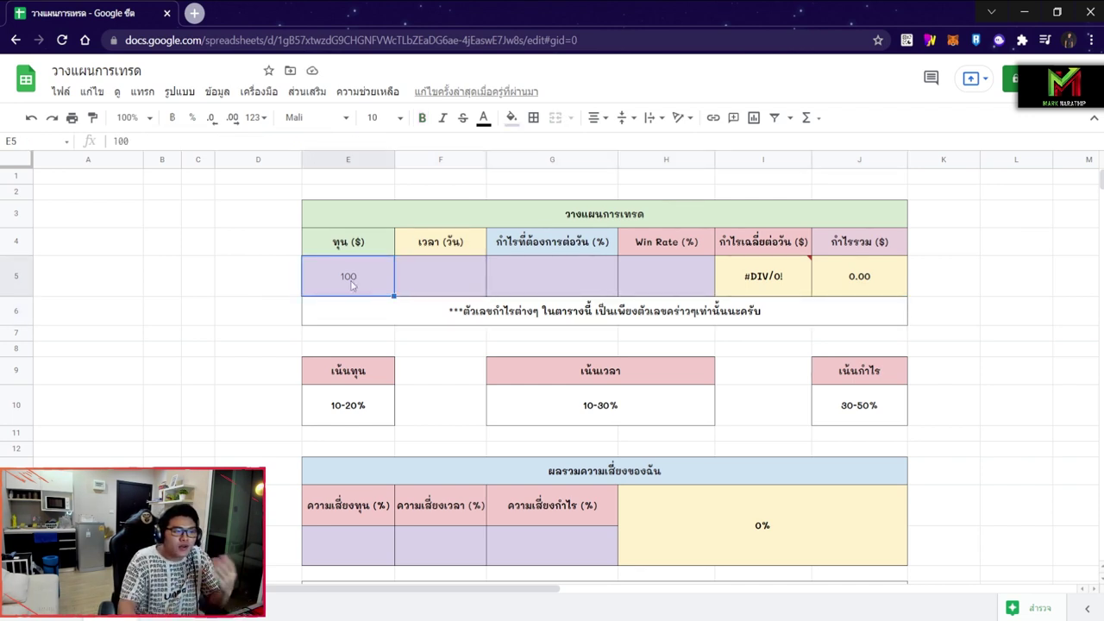
Enter 10 as the number of days (เวลา) in cell F5.
left_click(410, 288)
double_click(441, 288)
type("10")
key("Return")
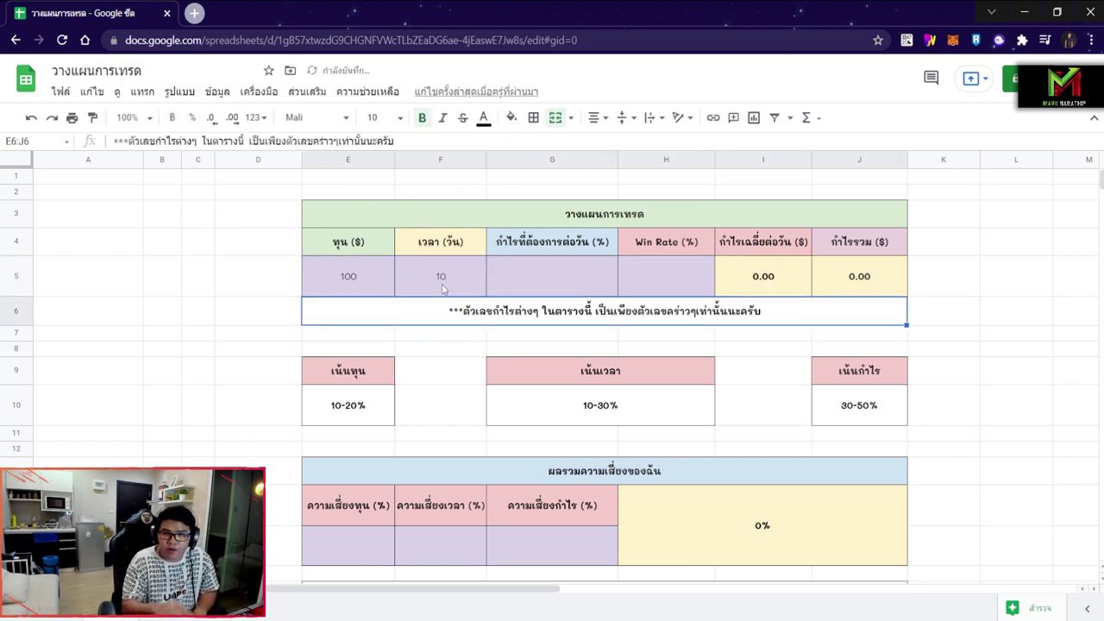
left_click(442, 288)
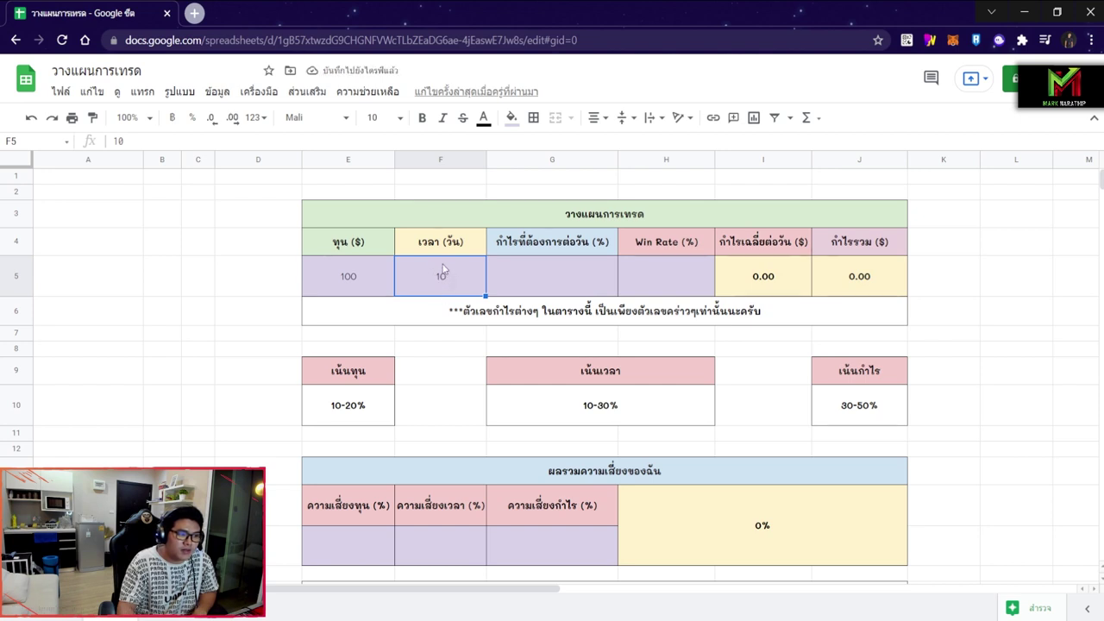
Set the desired daily profit percentage (กำไรที่ต้องการต่อวัน) in cell G5 to 10.
left_click(590, 279)
left_click(545, 251)
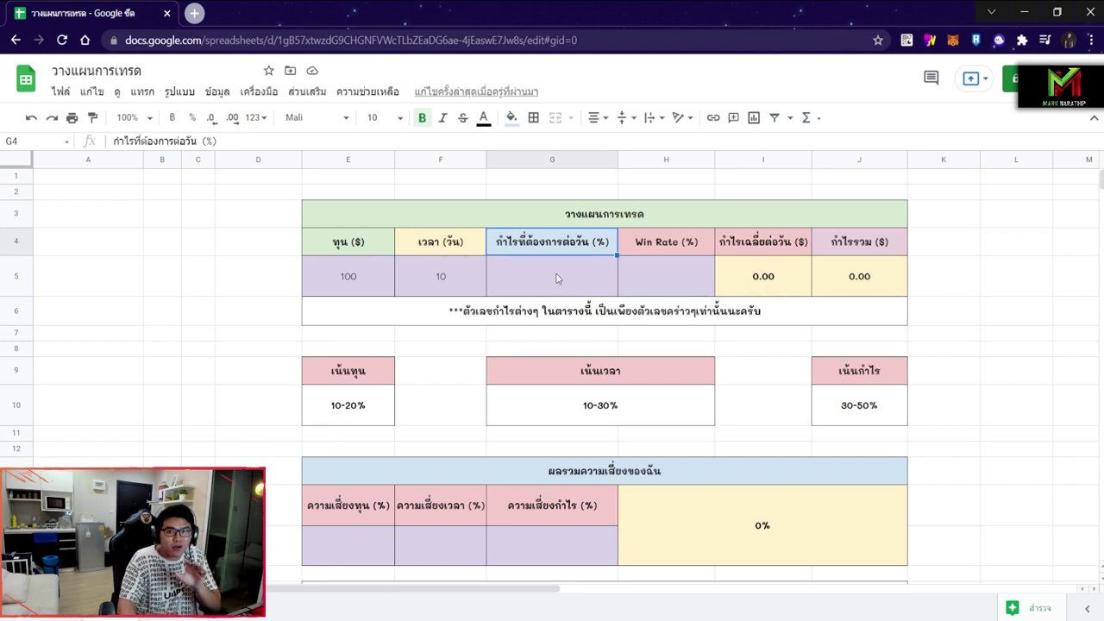
left_click(575, 282)
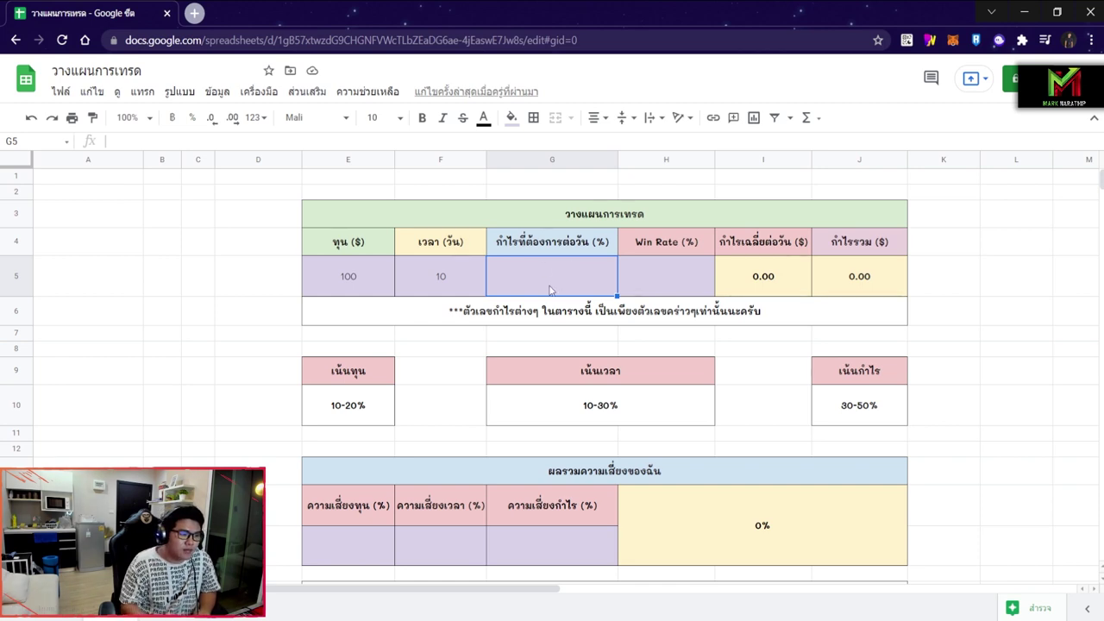
type("10")
key("Return")
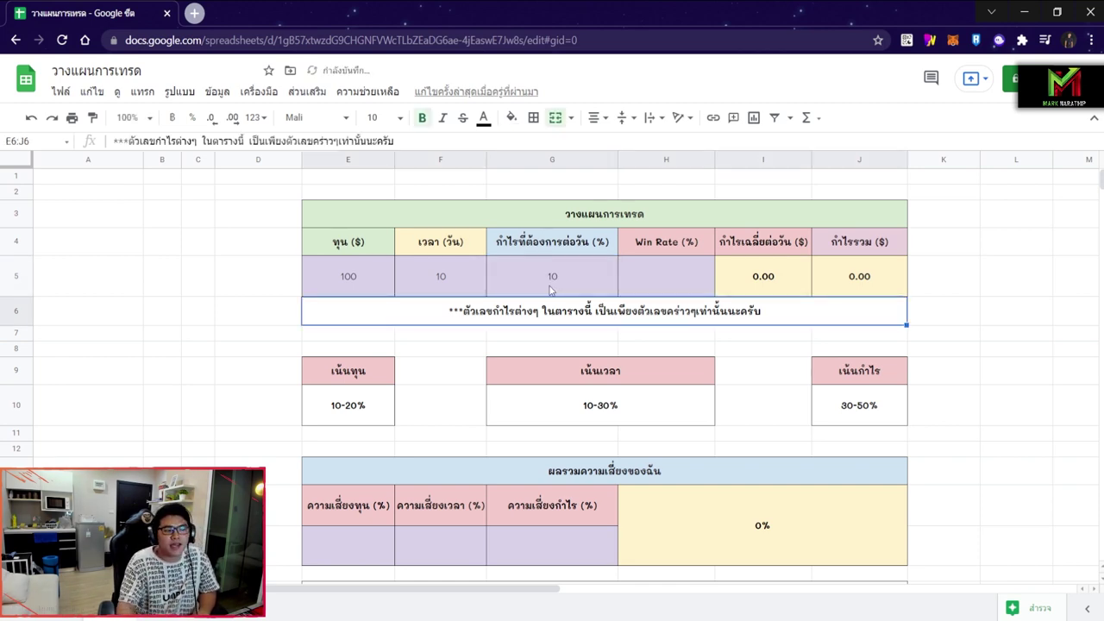
left_click(562, 294)
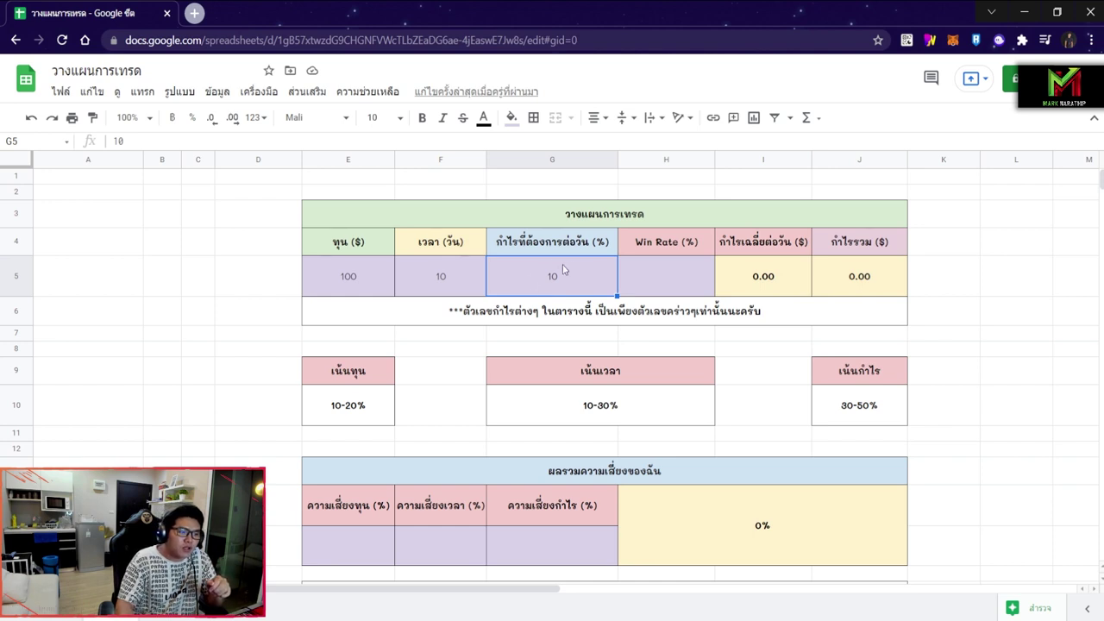
Set the Win Rate percentage in cell H5 to 60.
left_click(698, 277)
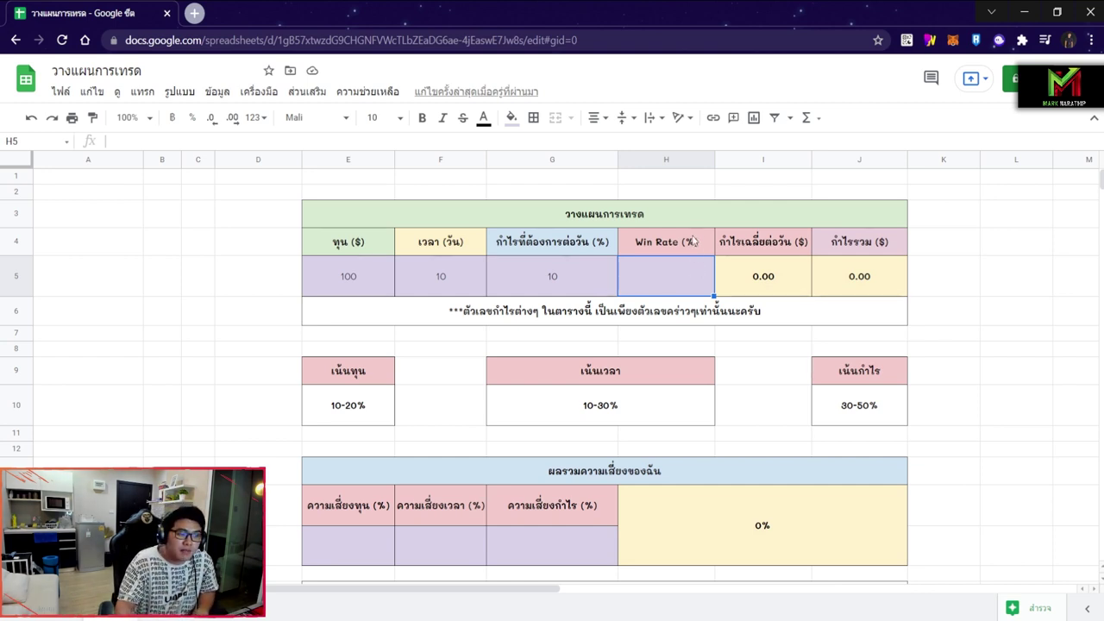
type("60")
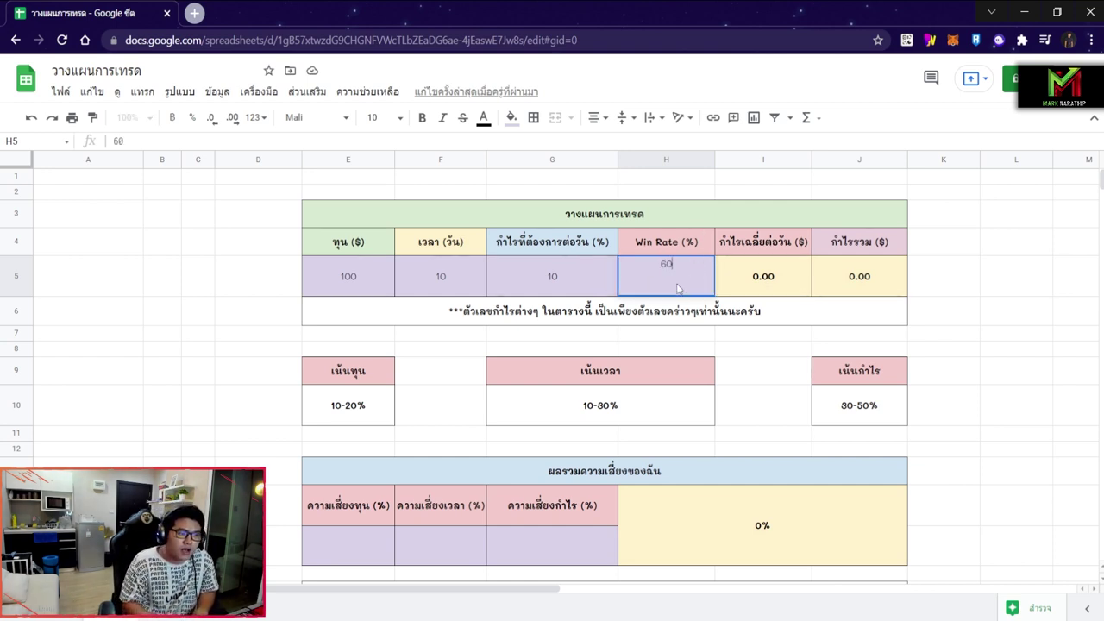
key("Return")
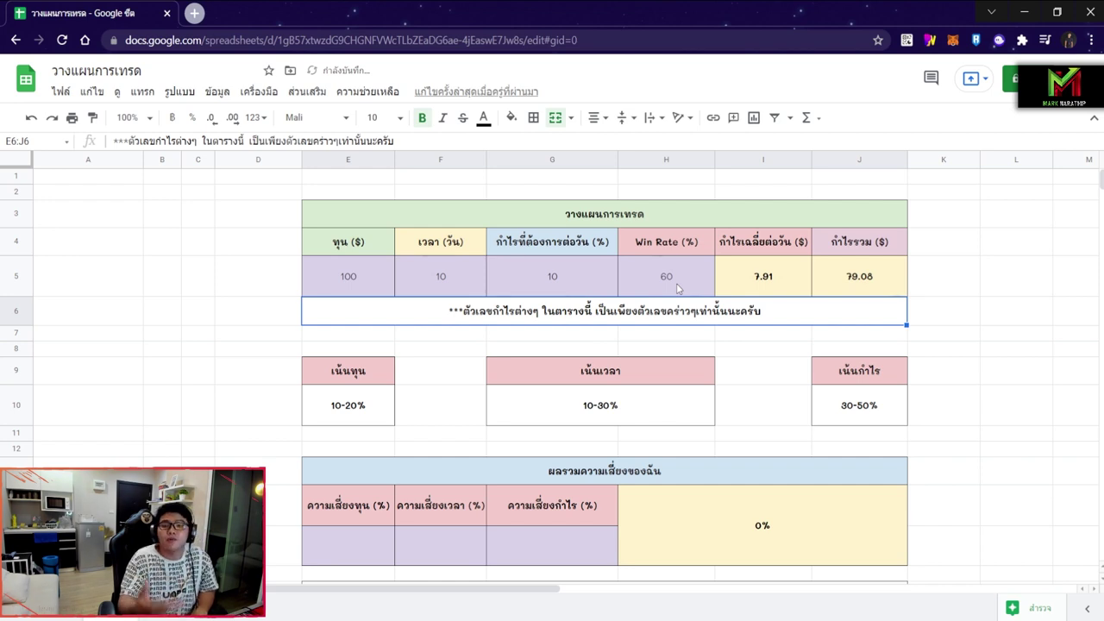
left_click(678, 288)
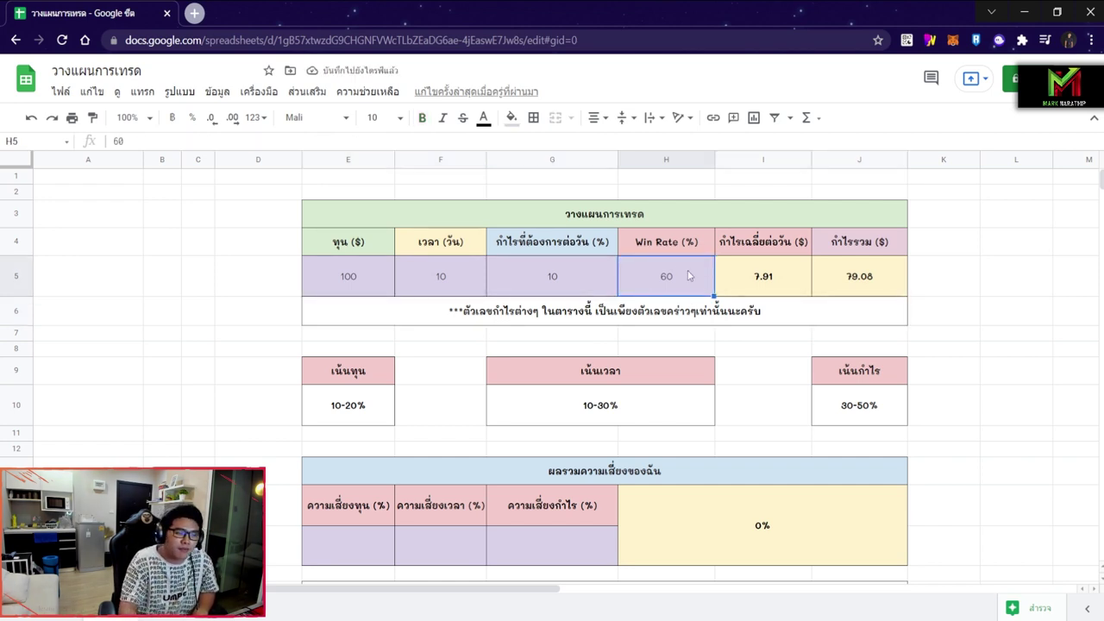
left_click(677, 277)
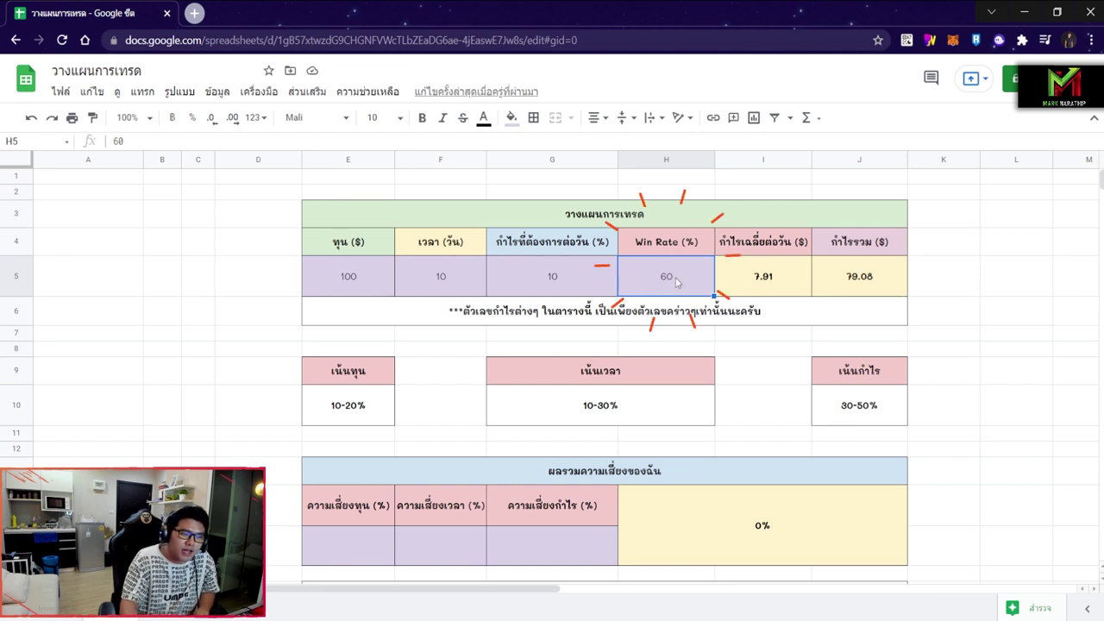
Examine the average daily profit in I5 and the total profit in J5 together with their formulas.
left_click(778, 289)
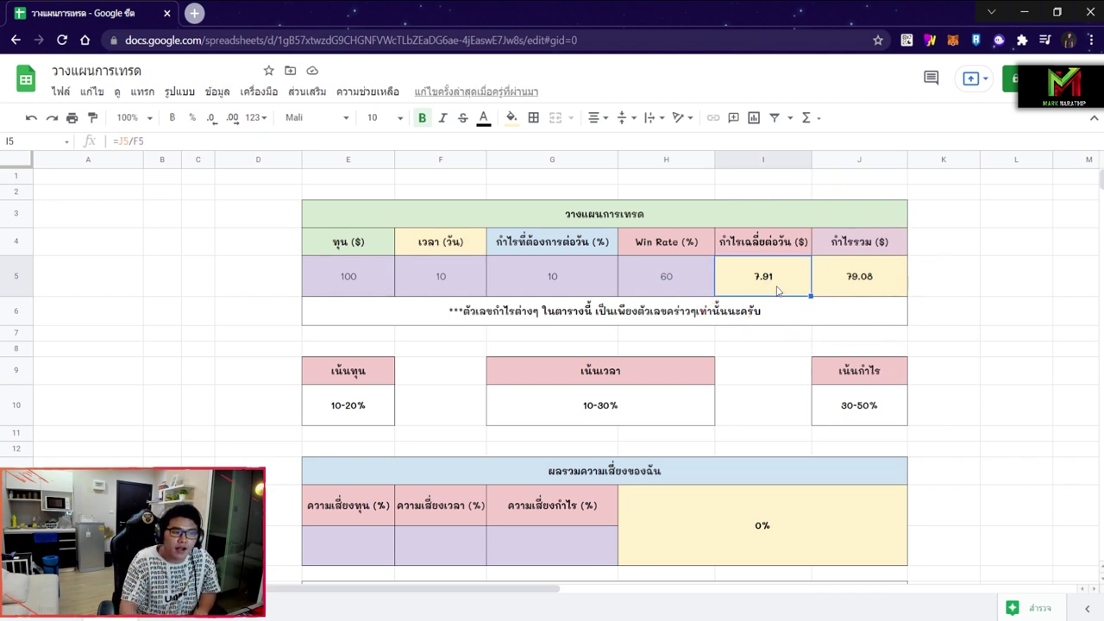
left_click(867, 293)
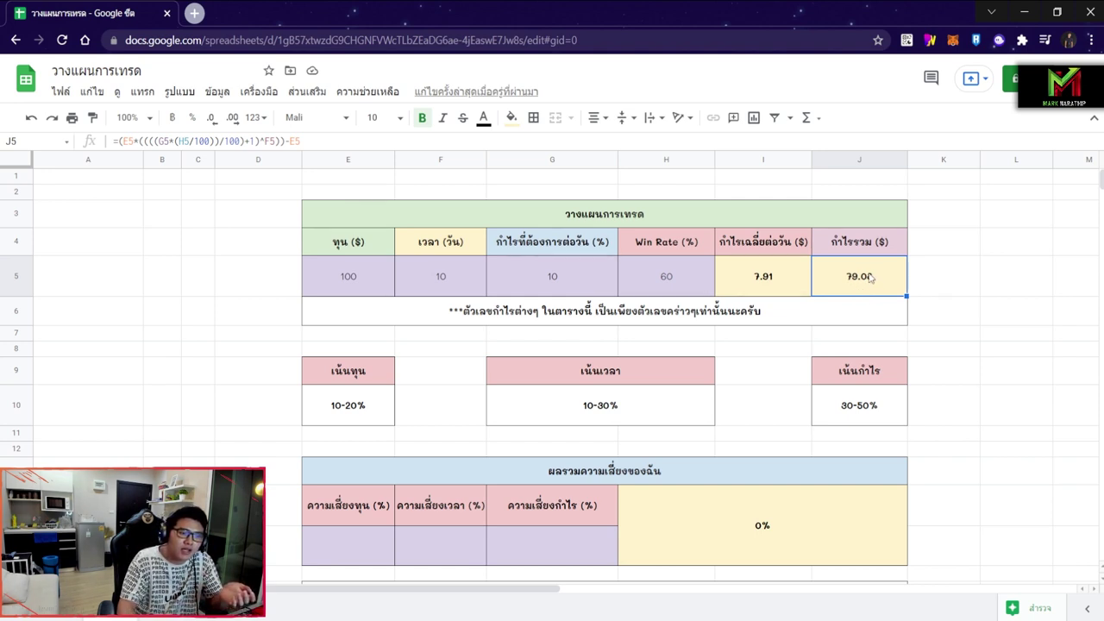
left_click(781, 287)
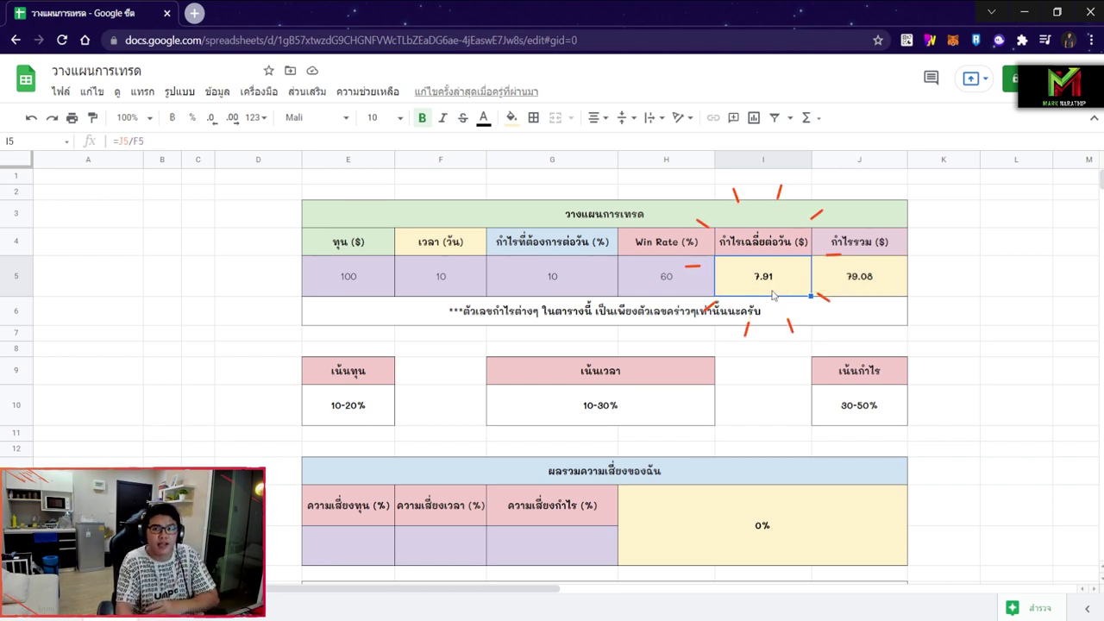
left_click(832, 287)
left_click(794, 286)
left_click(844, 287)
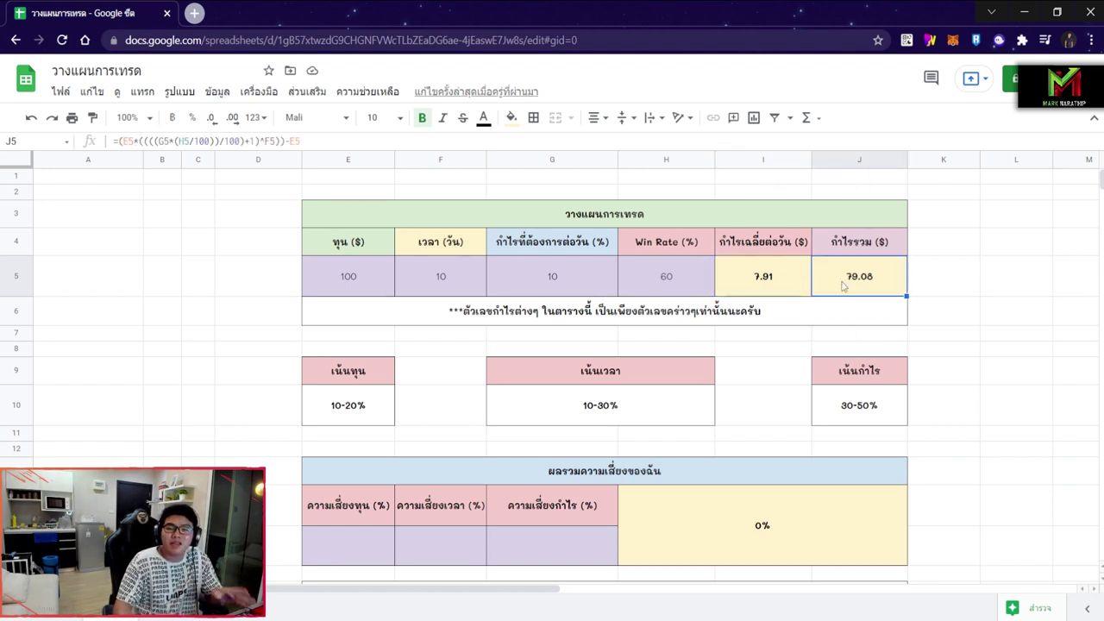
Compare the average daily profit in I5 with the total profit in J5 for the 10-day plan.
left_click(793, 282)
left_click(838, 284)
left_click(793, 283)
left_click(847, 289)
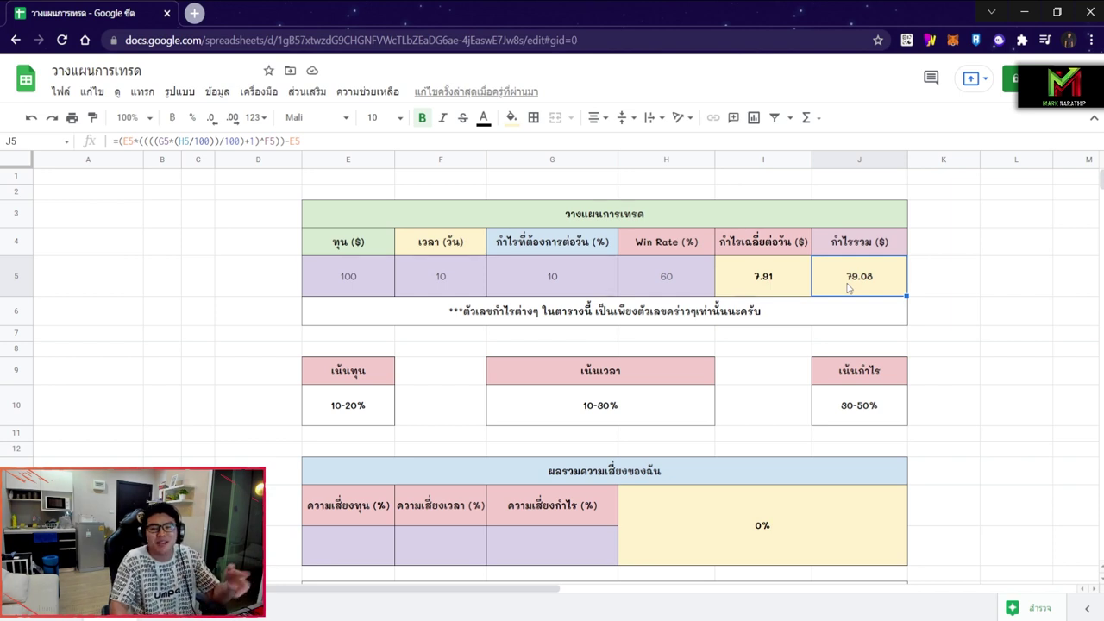
left_click(799, 282)
left_click(863, 288)
left_click(784, 289)
left_click(869, 284)
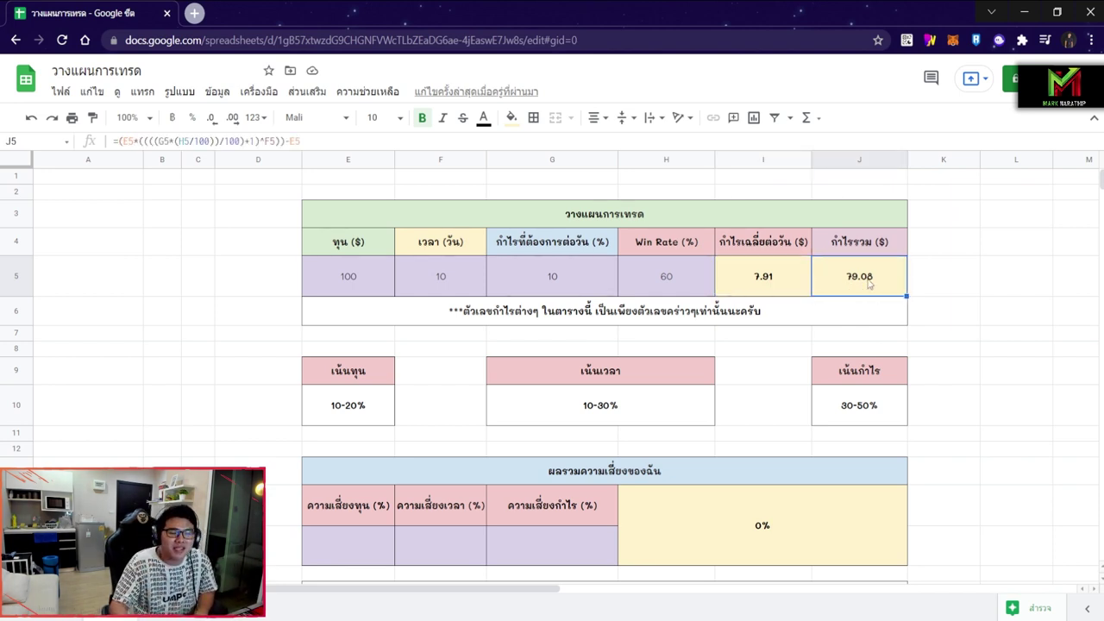
left_click(796, 293)
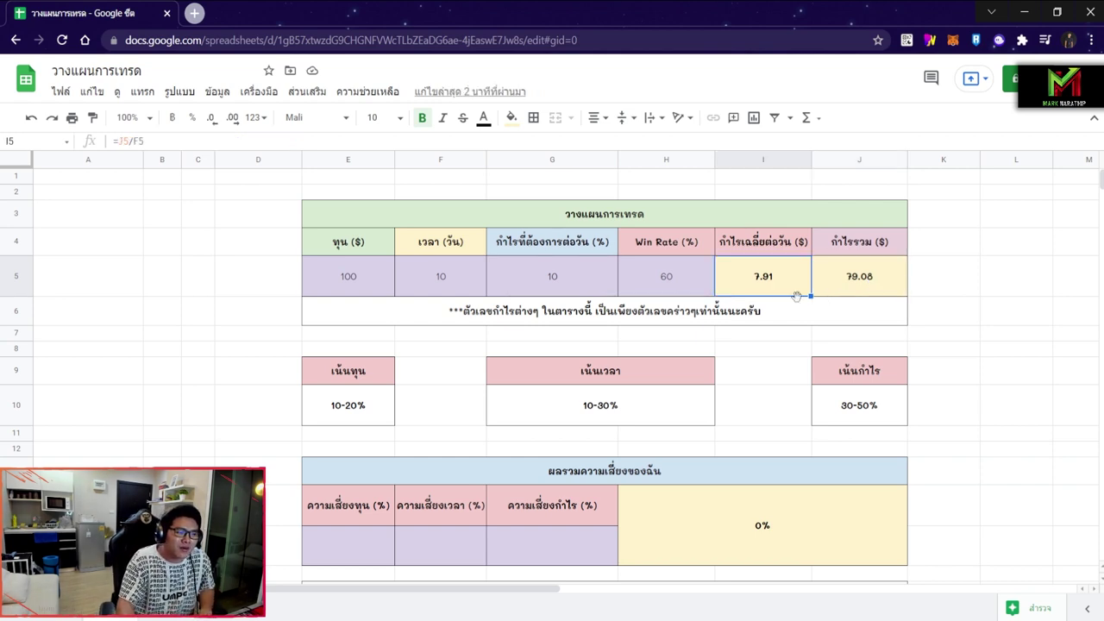
left_click_drag(349, 277, 645, 278)
left_click(781, 277)
left_click(827, 277)
left_click(806, 277)
left_click(832, 277)
left_click(797, 276)
left_click(845, 279)
left_click(798, 276)
left_click(828, 277)
left_click(772, 280)
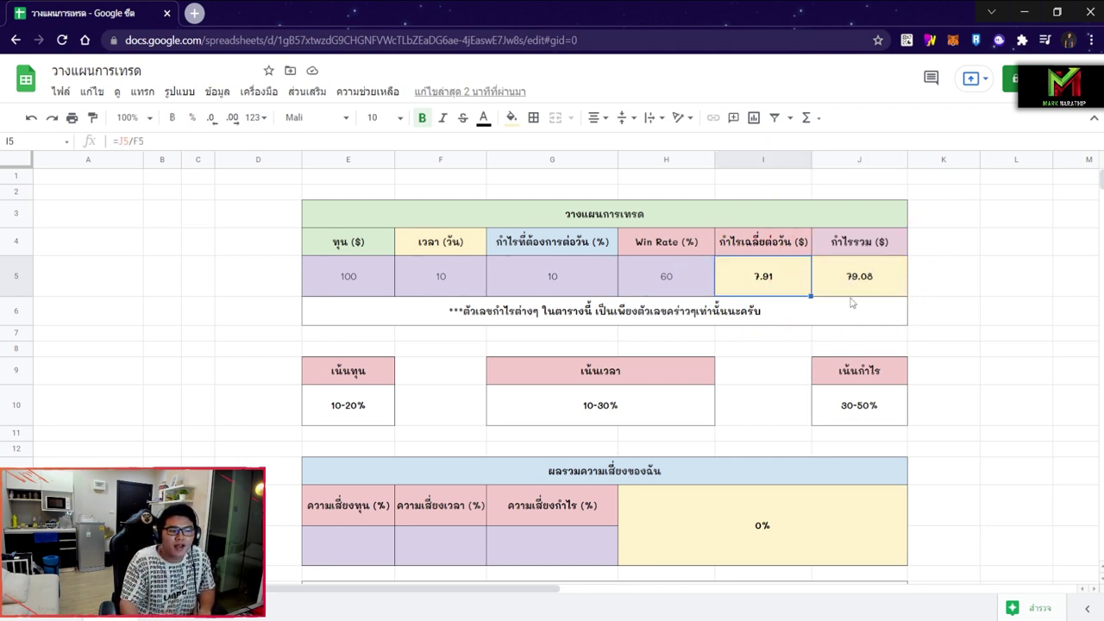
left_click(844, 288)
left_click(789, 288)
left_click(865, 288)
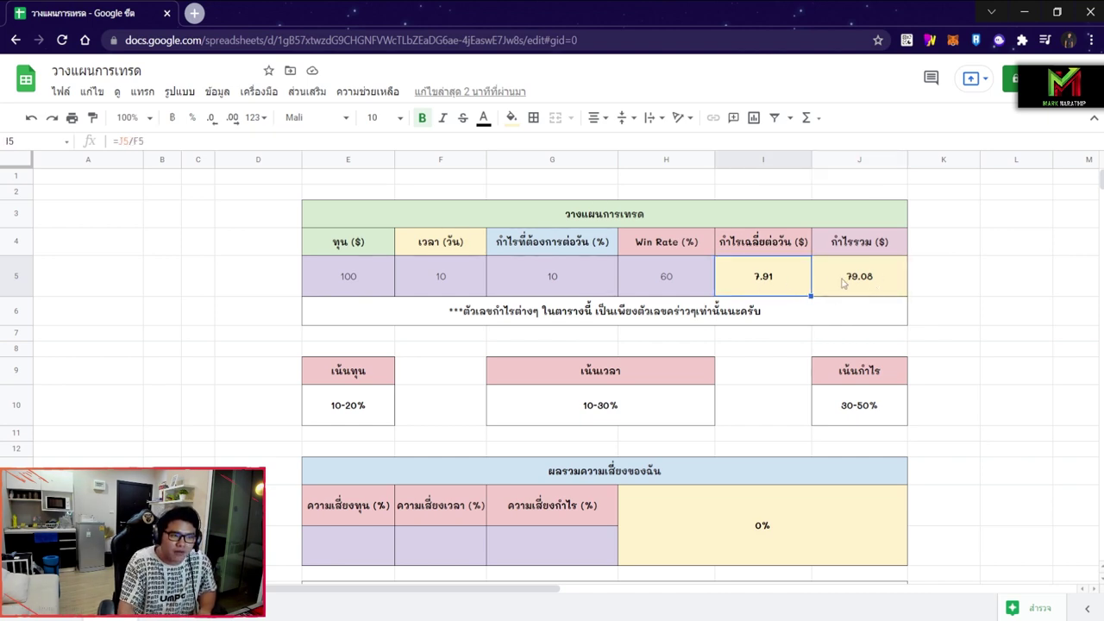
left_click(834, 283)
left_click(802, 291)
left_click(870, 294)
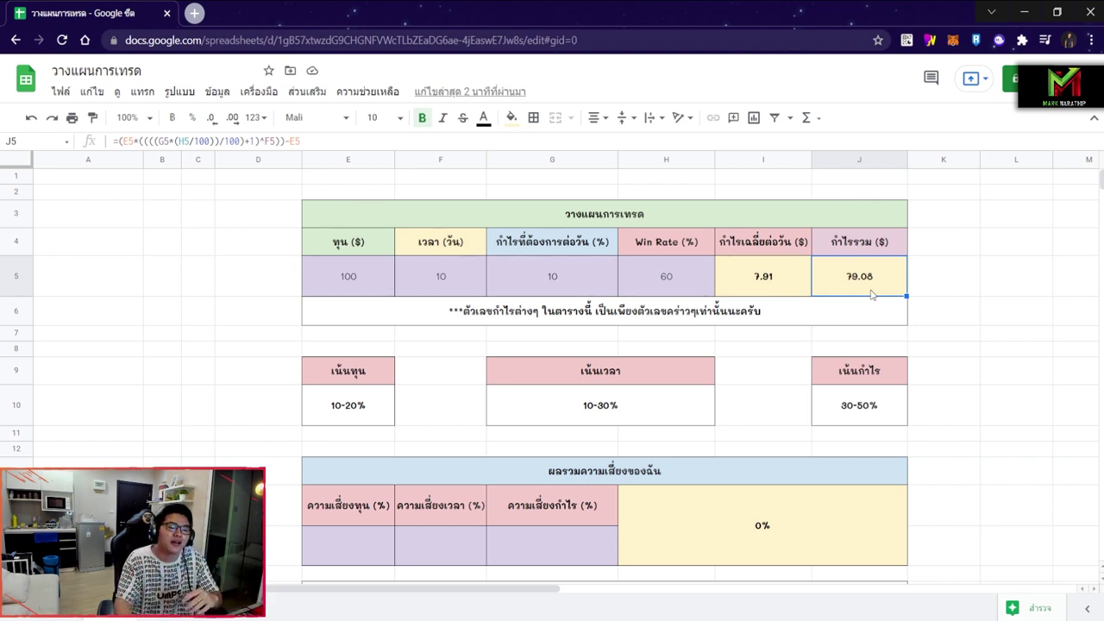
Review the plan's four input columns, E to H: capital, days, desired daily profit and Win Rate.
left_click(558, 286)
left_click(361, 284)
left_click_drag(399, 286, 664, 246)
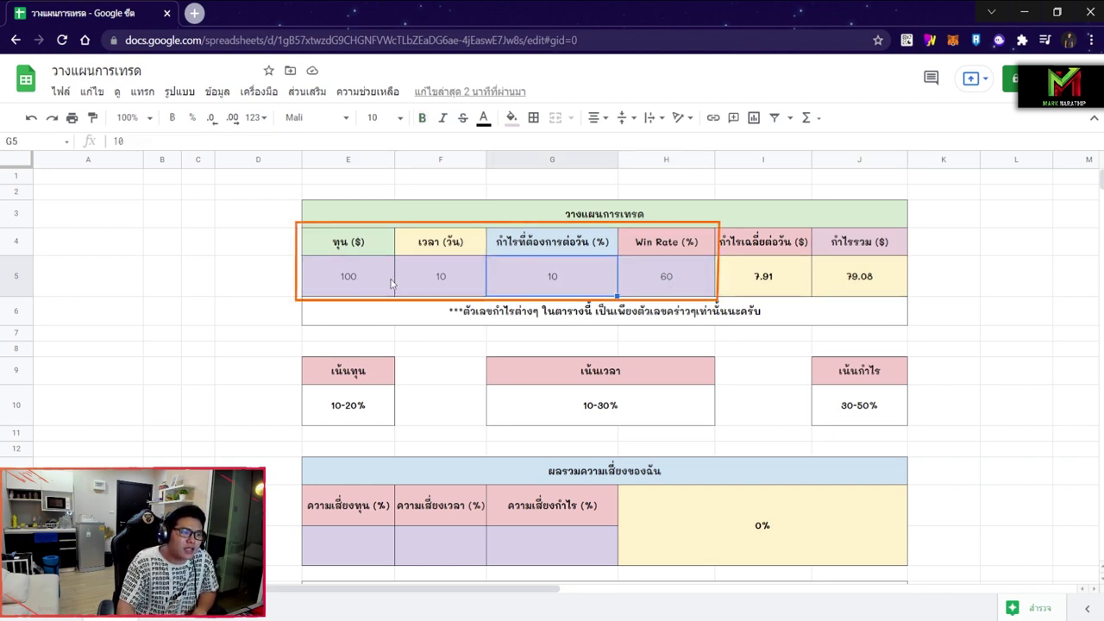
left_click(355, 247)
left_click_drag(354, 247, 664, 280)
left_click(540, 292)
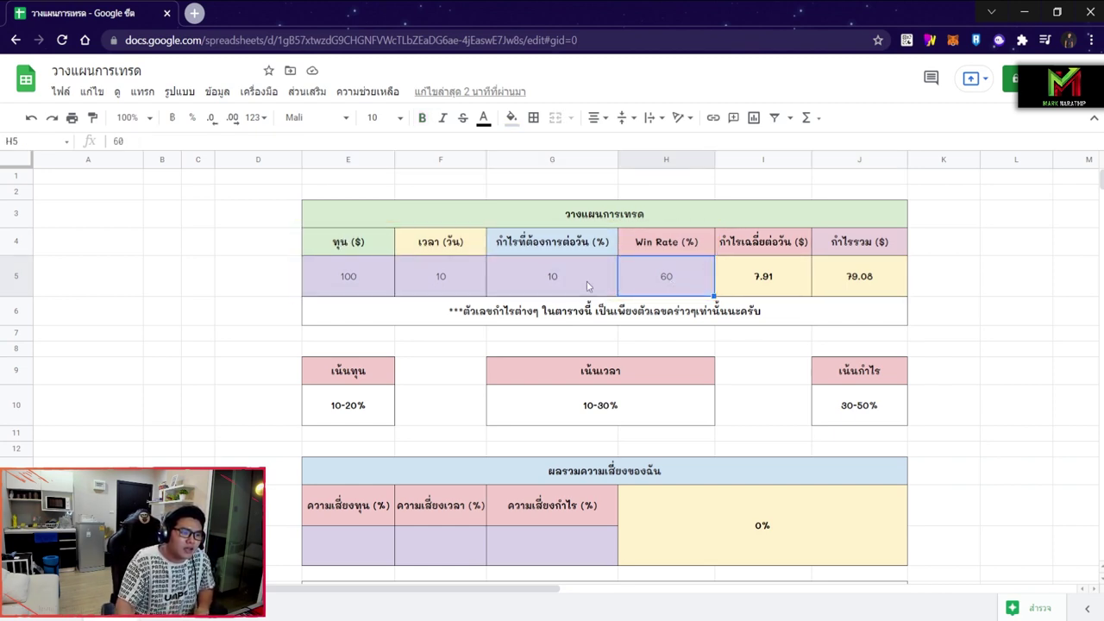
left_click(466, 281)
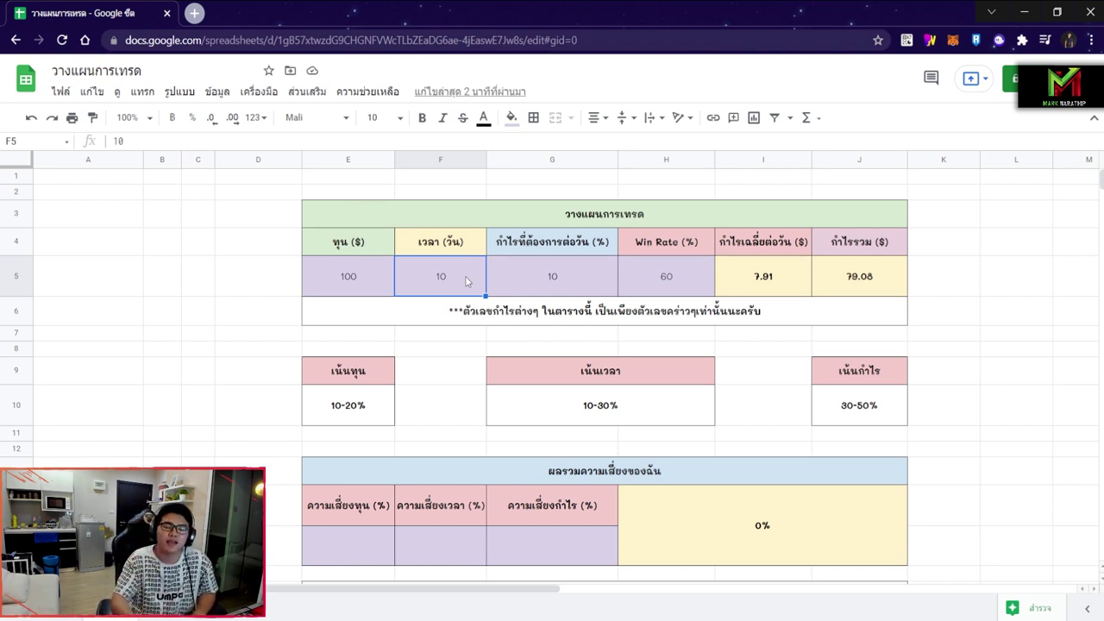
left_click(623, 284)
left_click(569, 283)
left_click(470, 281)
left_click(353, 278)
left_click(517, 281)
Set the number of days (เวลา) in cell F5 to 20.
left_click(466, 282)
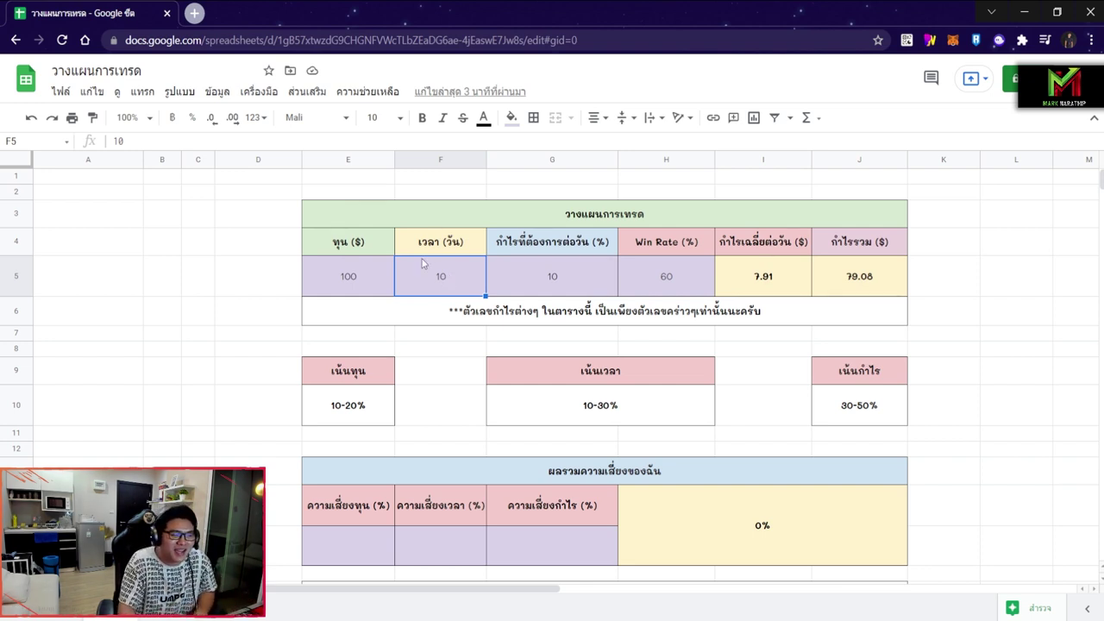
type("20")
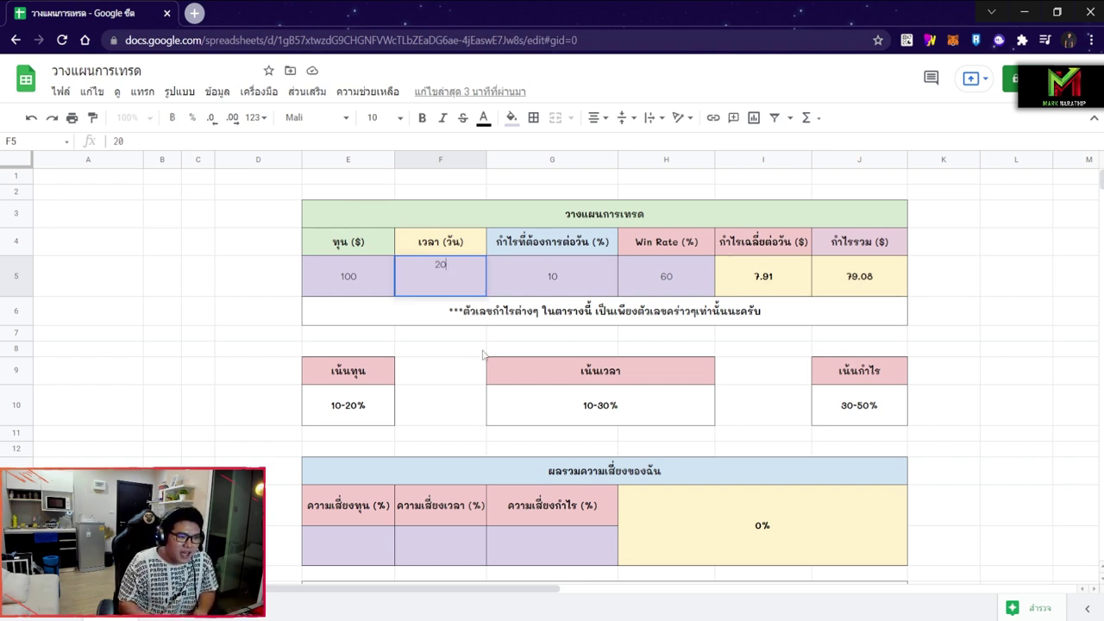
key("Return")
left_click(449, 281)
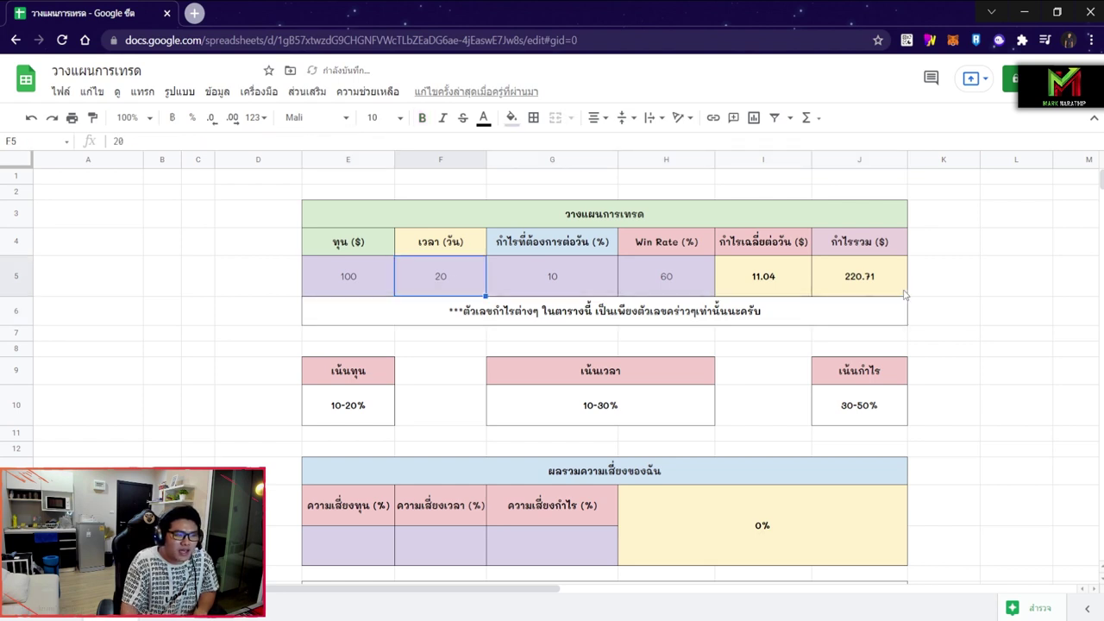
Examine the recalculated total and average daily profits alongside the capital and days in the วางแผนการเทรด table.
left_click(850, 271)
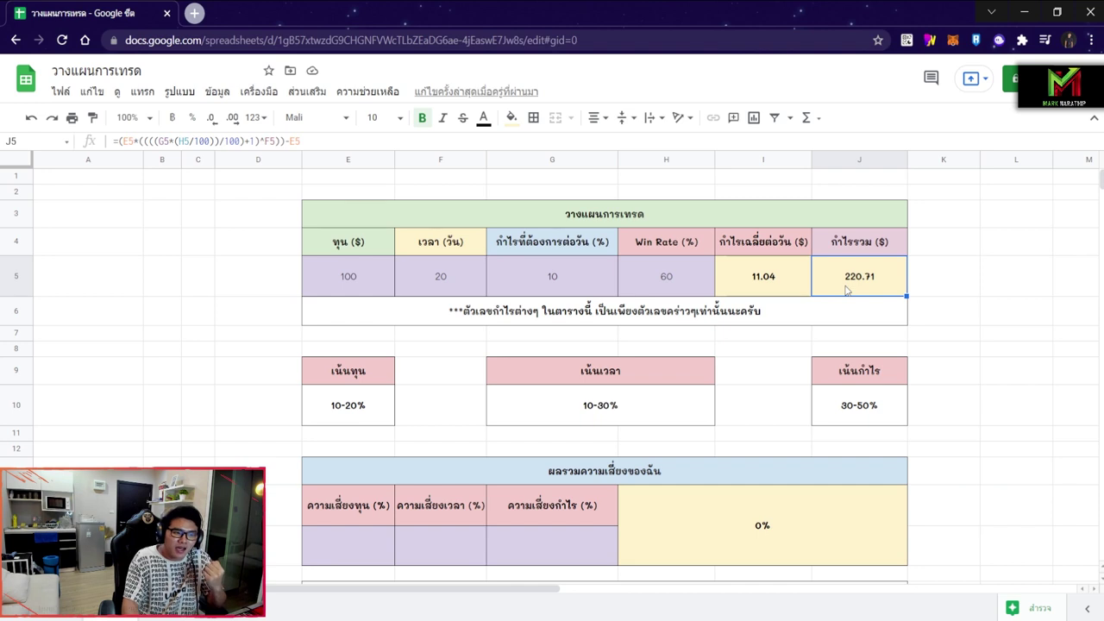
left_click(431, 292)
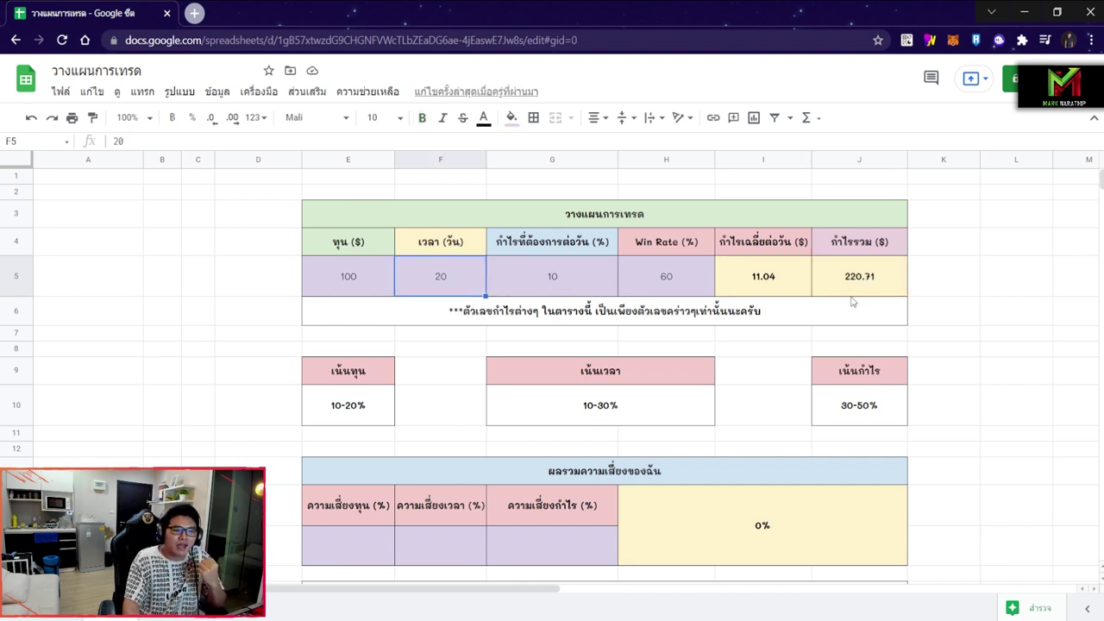
left_click(851, 294)
left_click(375, 291)
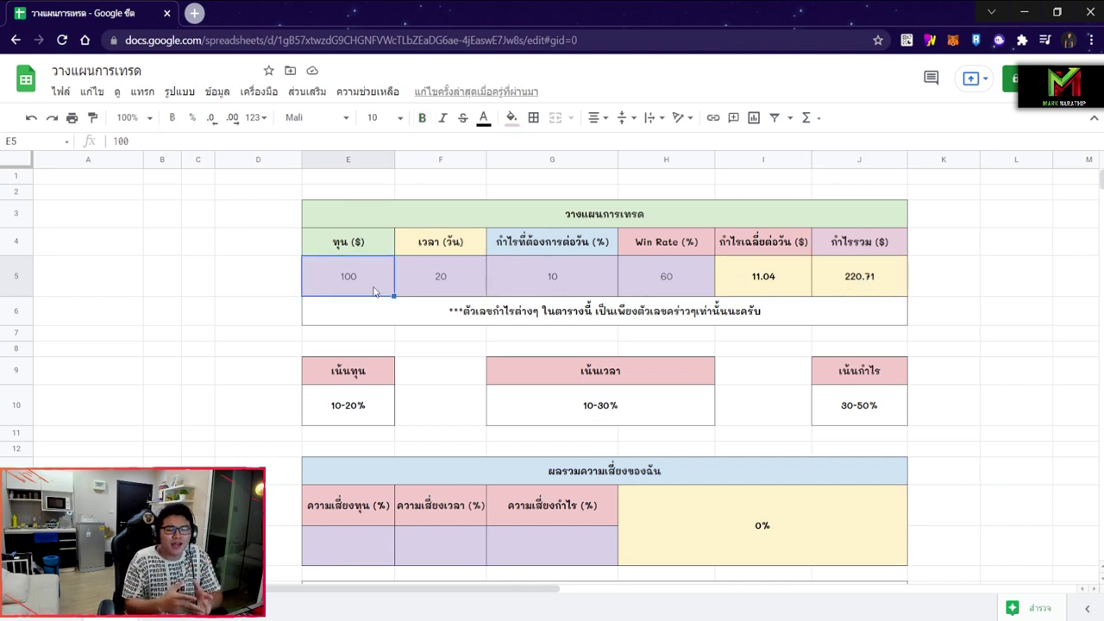
left_click(446, 289)
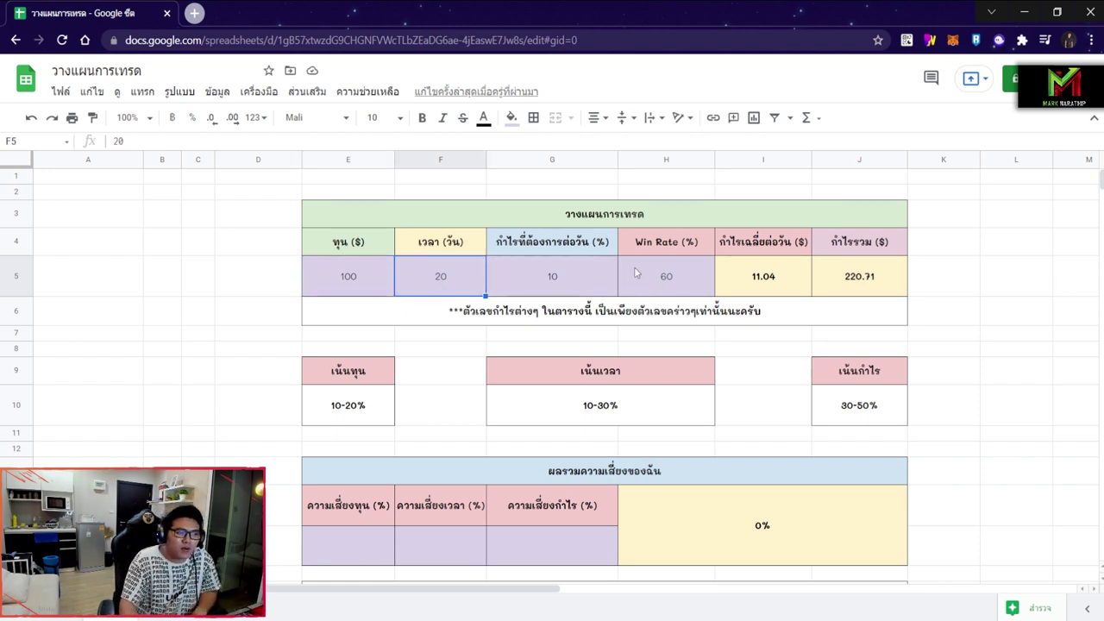
left_click(872, 289)
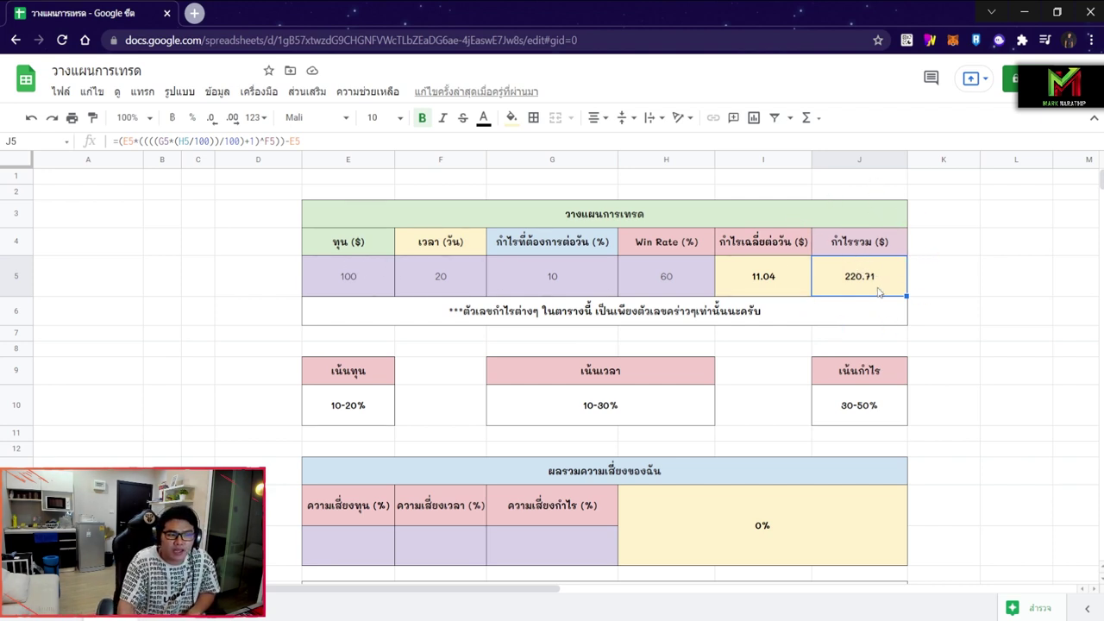
left_click(782, 286)
left_click(861, 285)
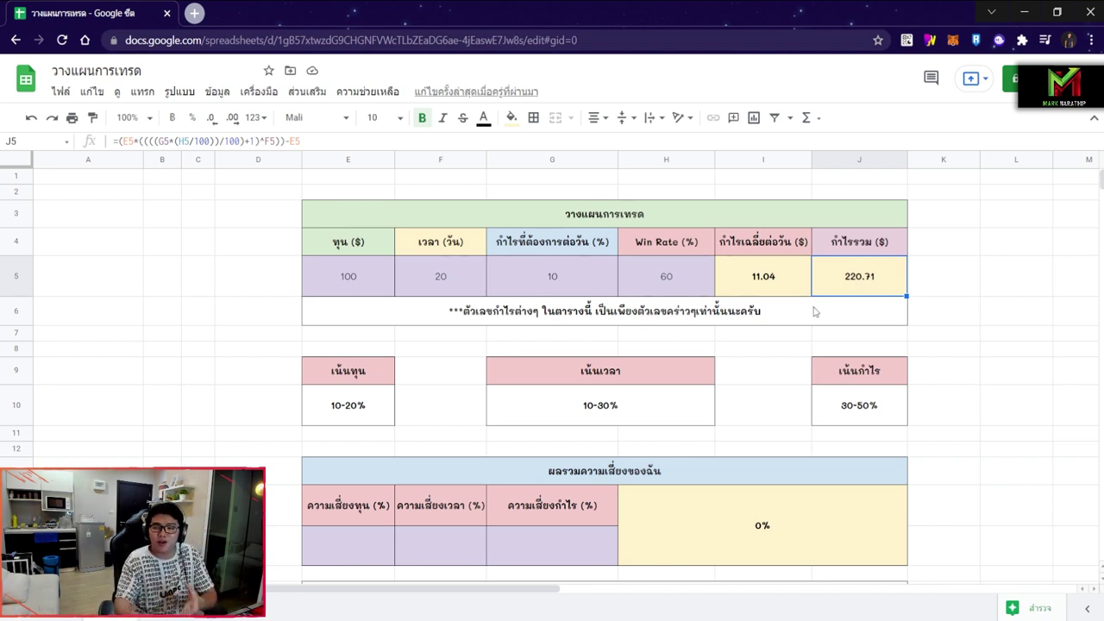
left_click(732, 291)
left_click(841, 284)
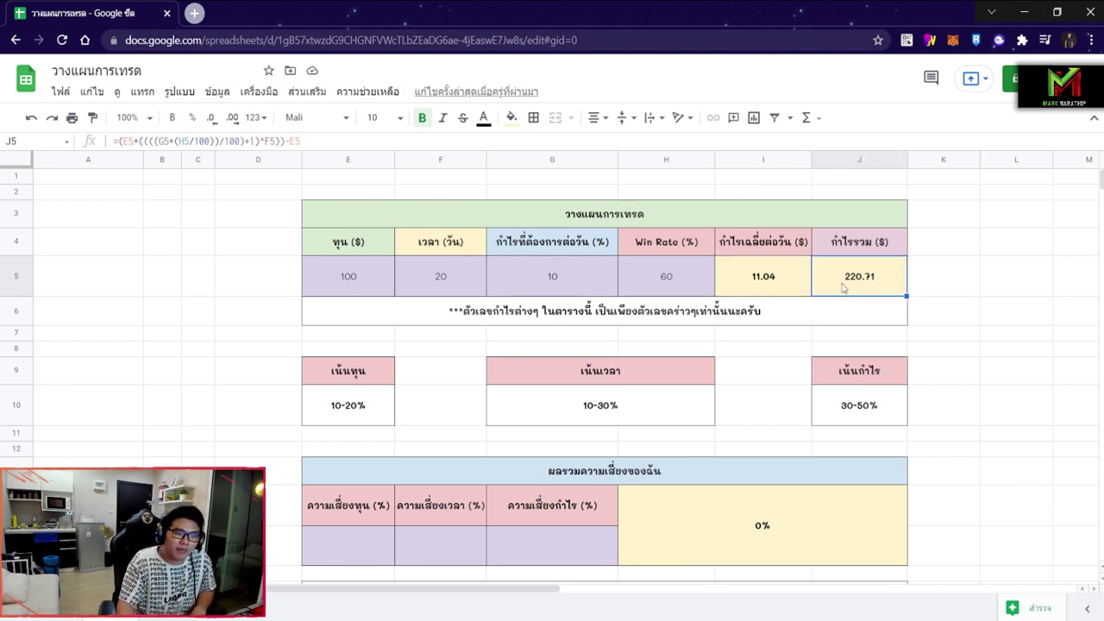
left_click(929, 319)
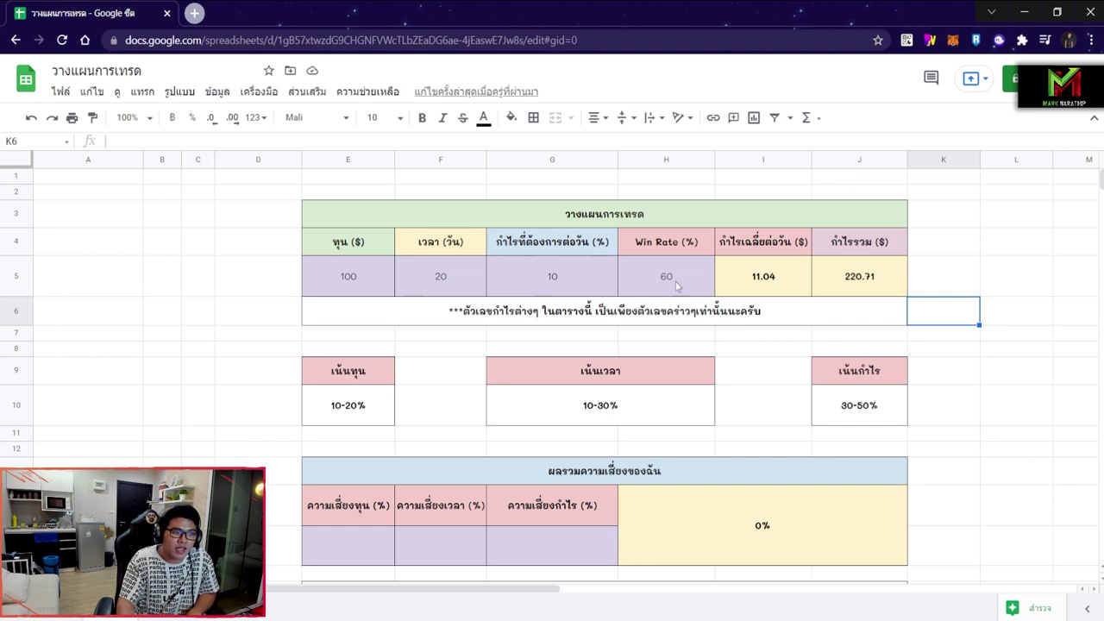
left_click(858, 284)
left_click_drag(943, 333, 267, 196)
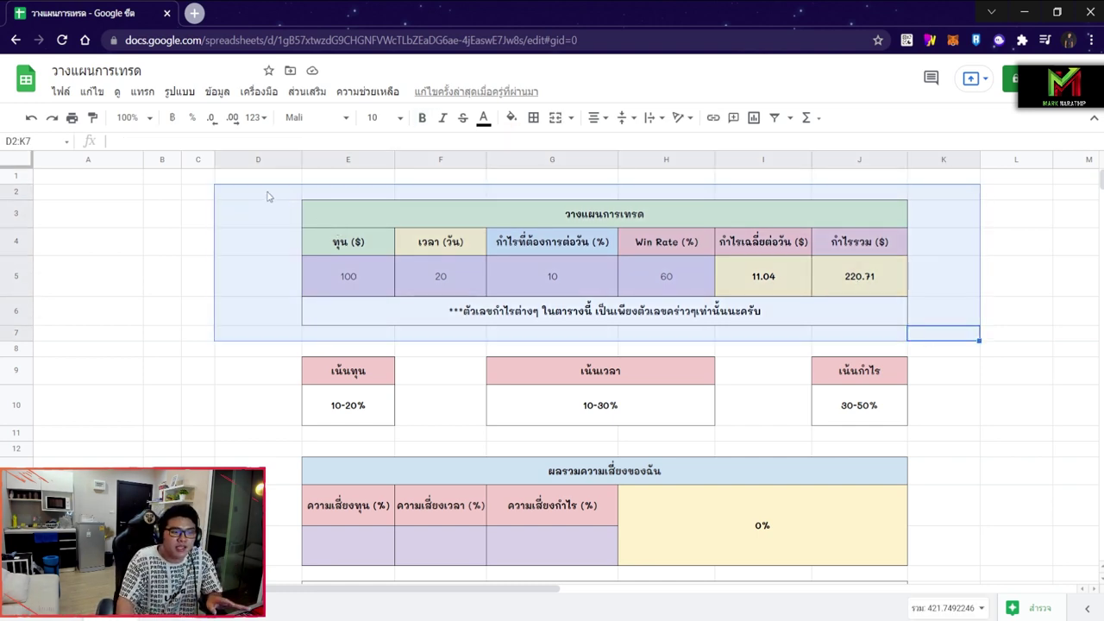
left_click(267, 197)
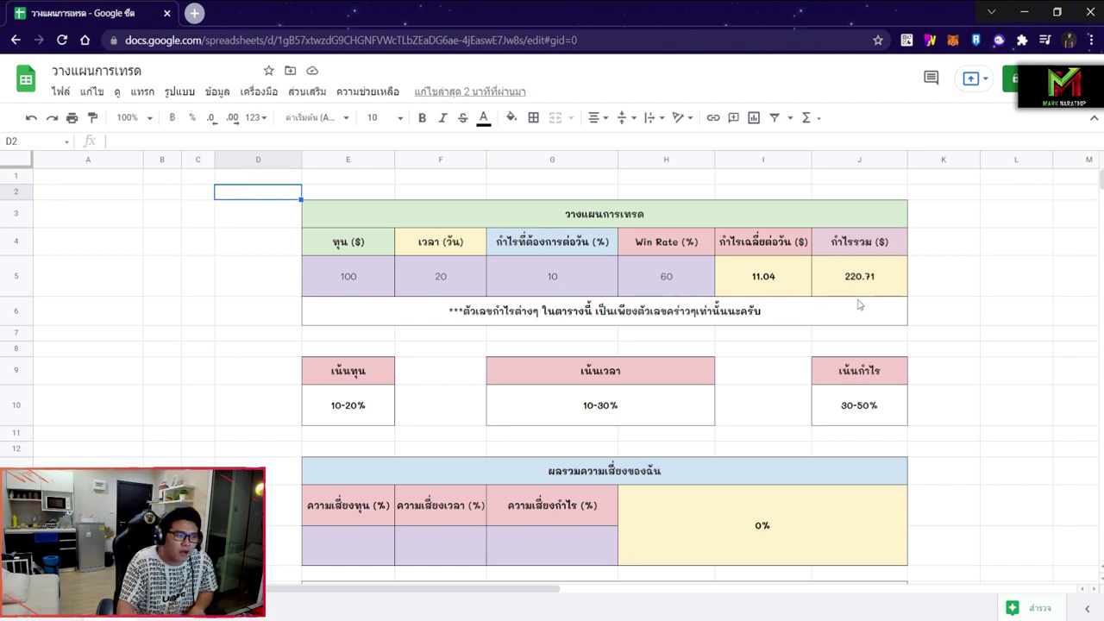
Examine the capital, time and profit risk columns in the risk summary table (ผลรวมความเสี่ยงของฉัน).
scroll(870, 258, "down", 1)
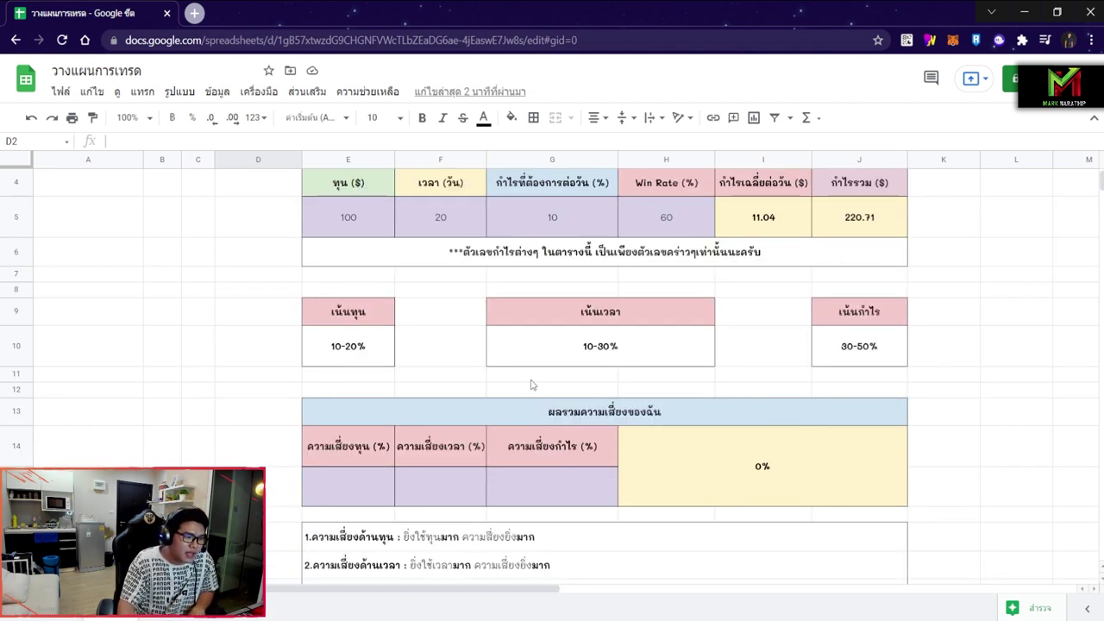
scroll(531, 384, "down", 3)
left_click_drag(369, 264, 591, 288)
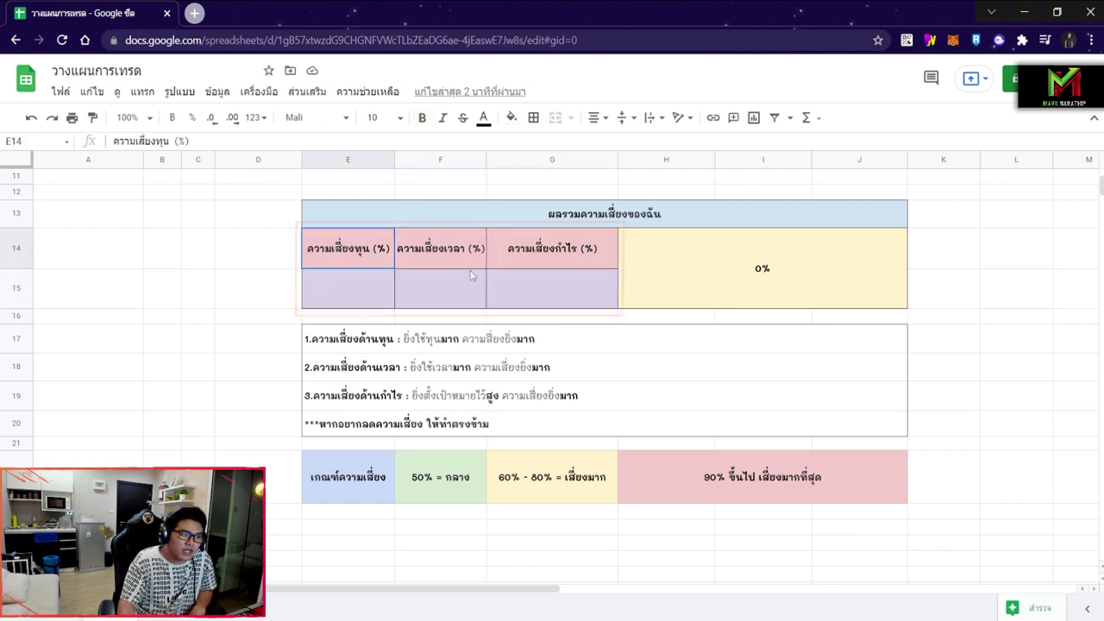
left_click(556, 288)
left_click(390, 267)
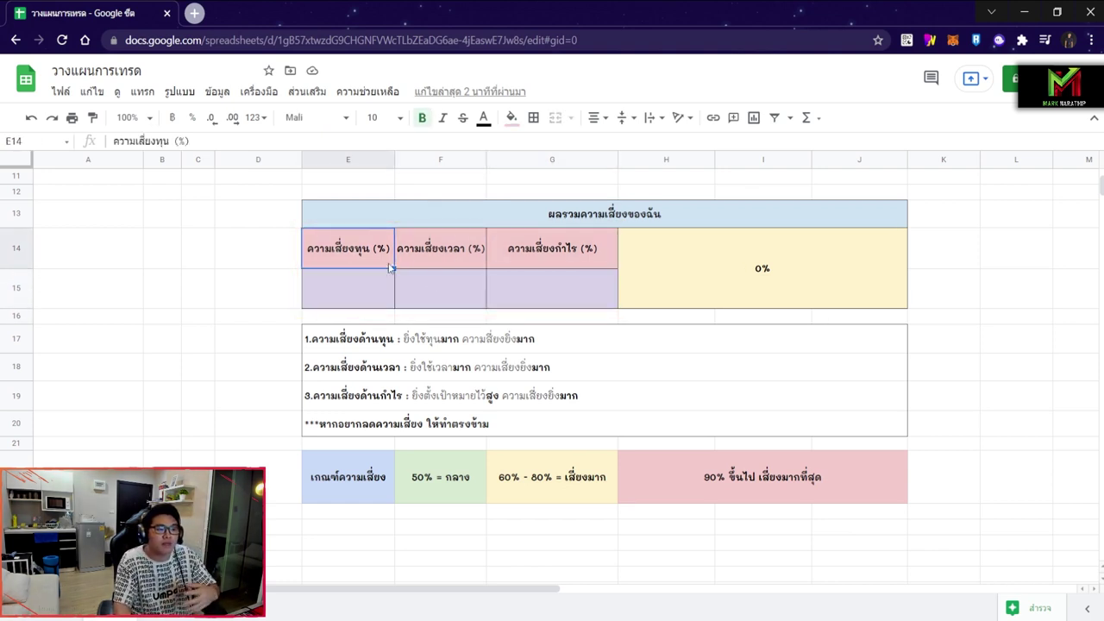
left_click(418, 266)
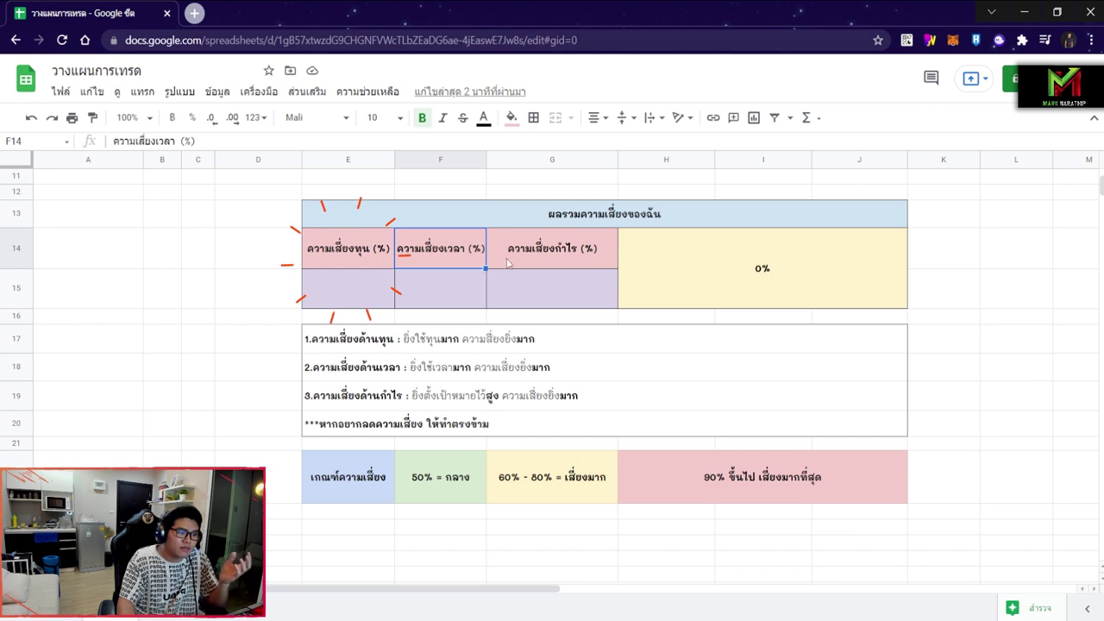
left_click(532, 262)
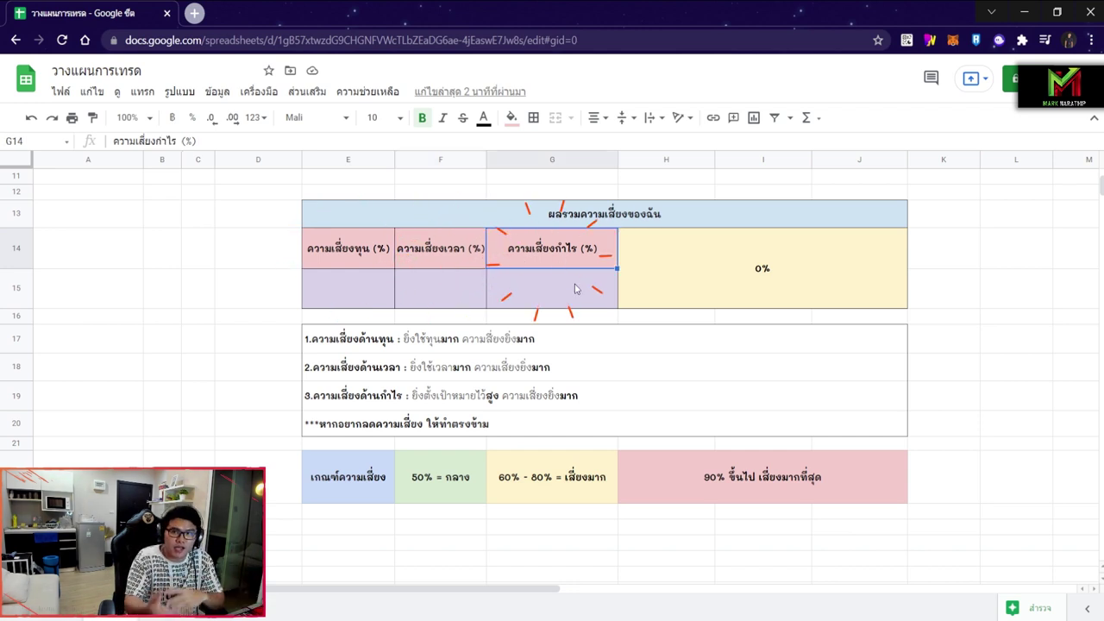
left_click(381, 262)
left_click(440, 256)
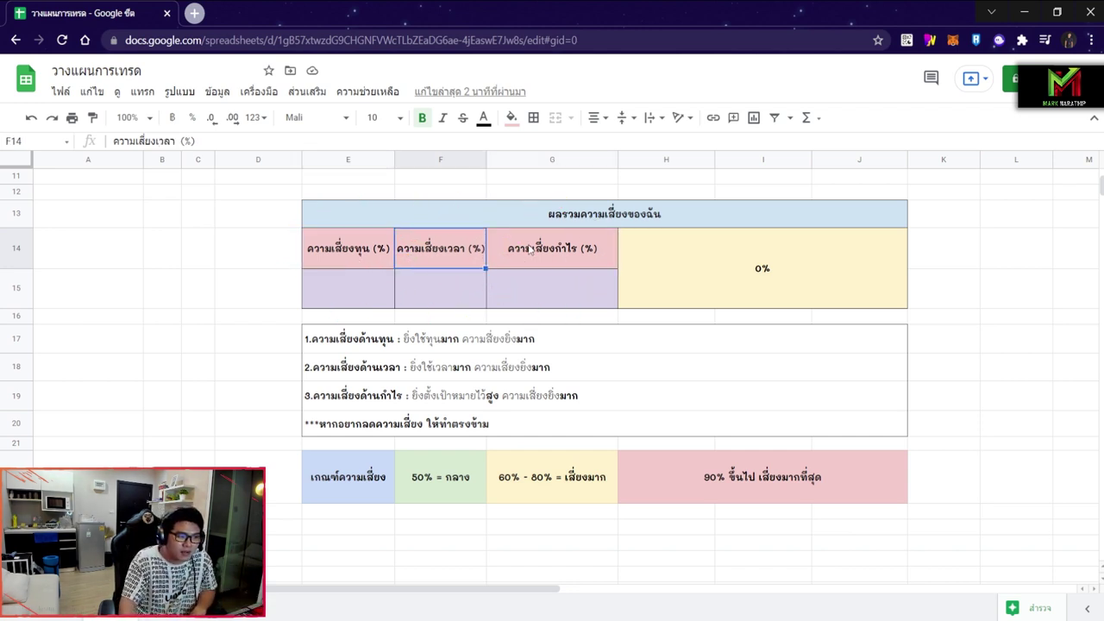
left_click(530, 249)
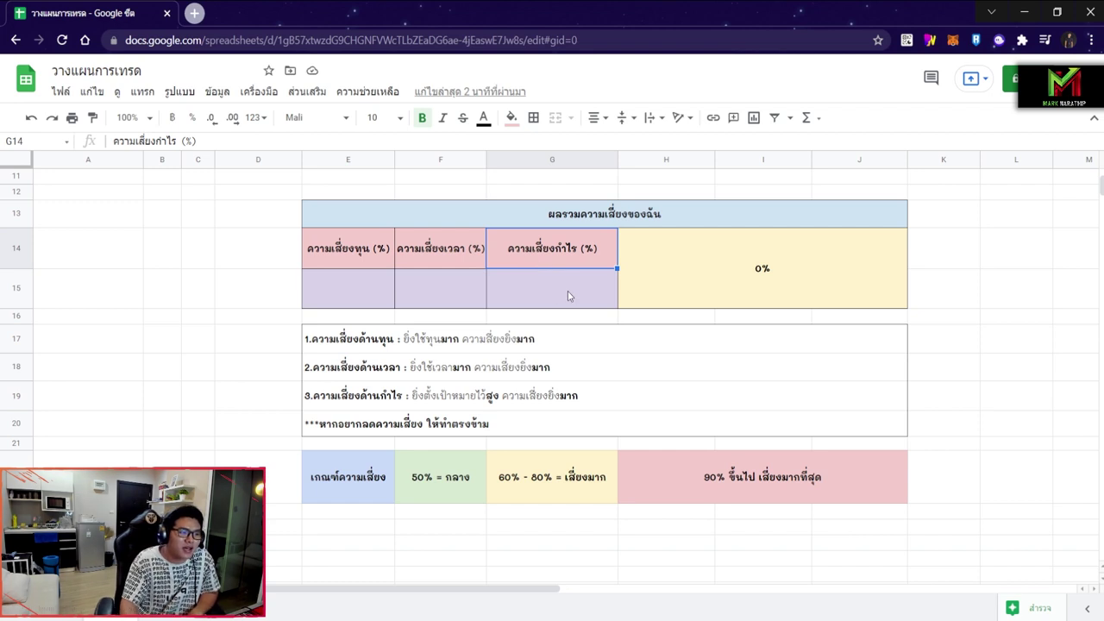
left_click(371, 264)
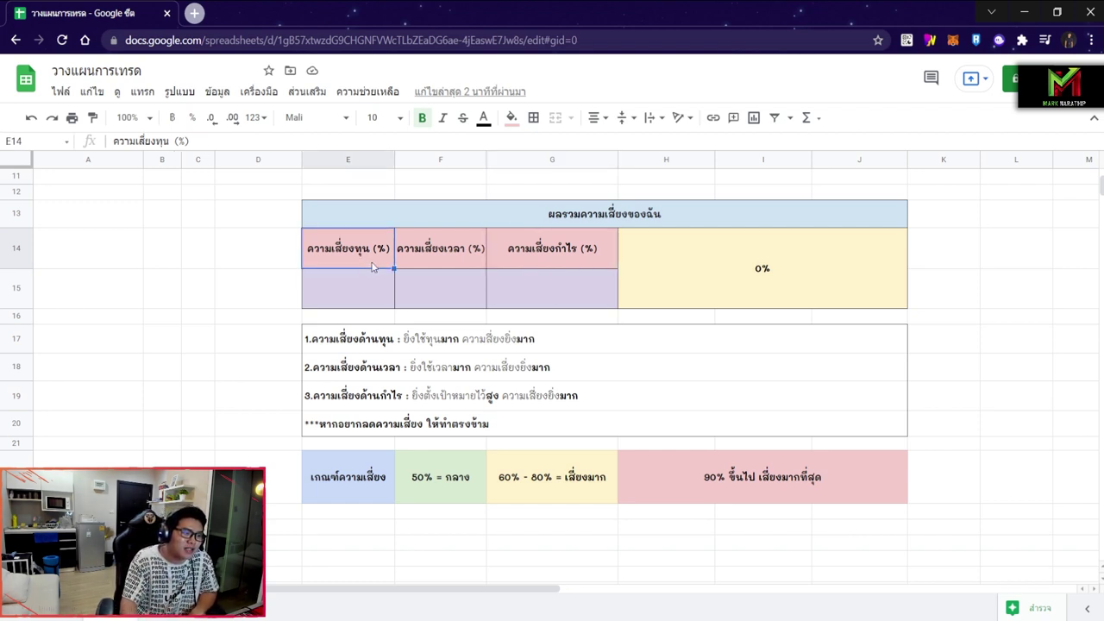
left_click(371, 266)
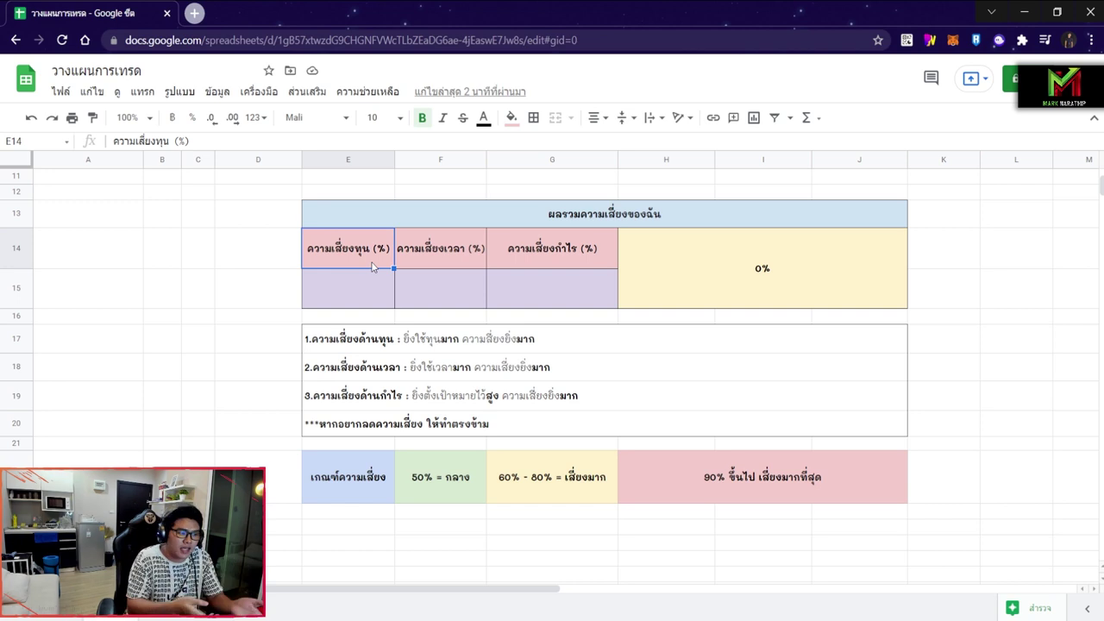
left_click(443, 263)
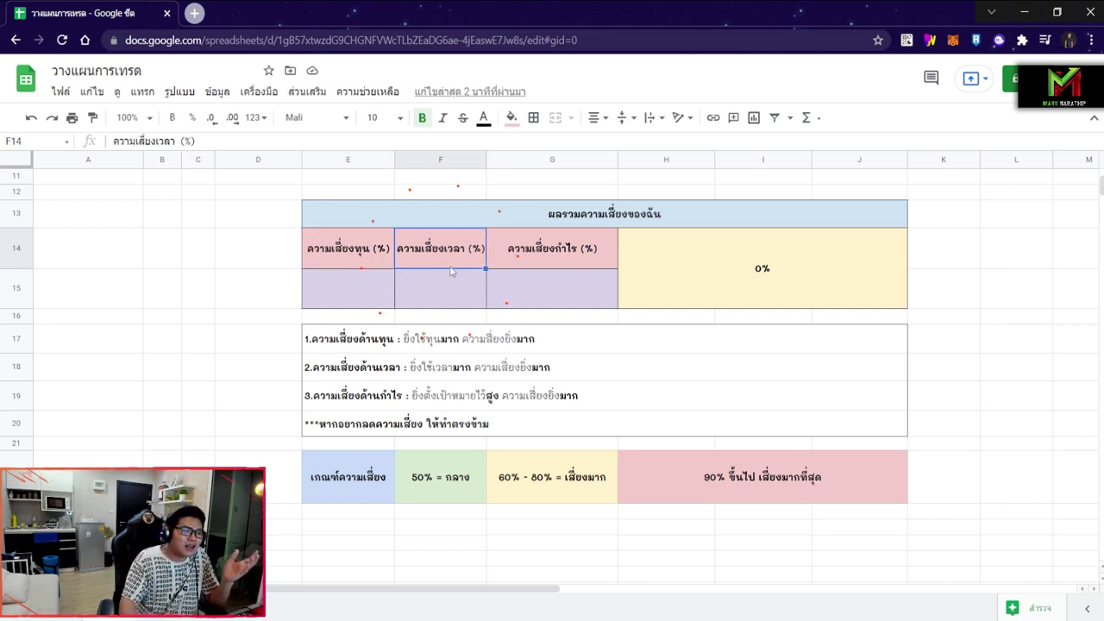
Check the number of days in F5 and the profit risk entry in G15 of the risk summary table.
scroll(450, 271, "up", 5)
left_click(448, 275)
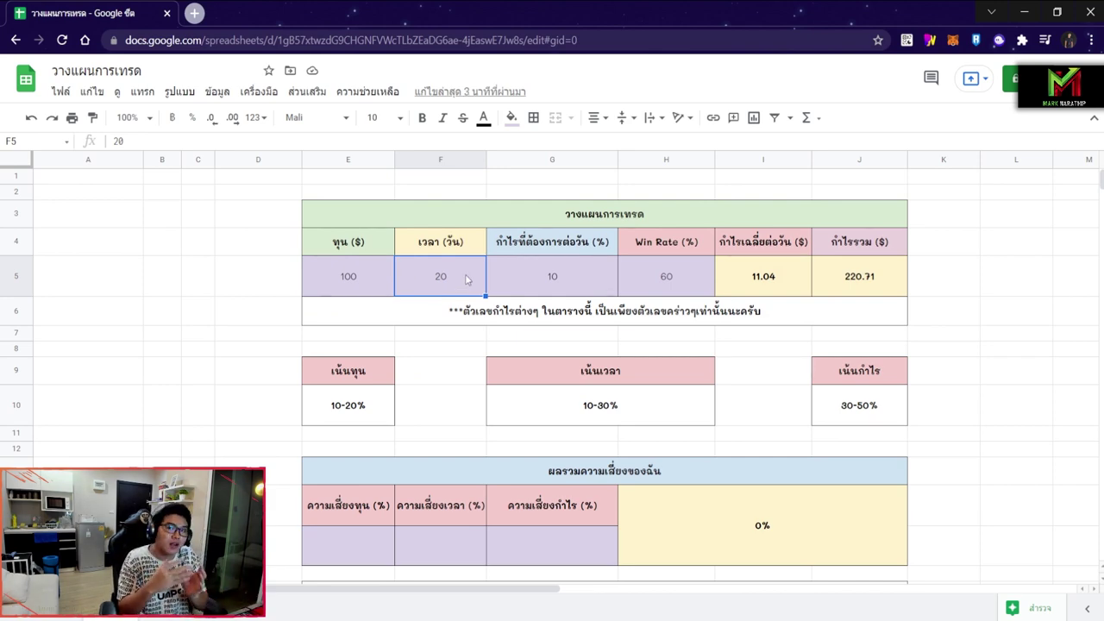
scroll(565, 302, "down", 5)
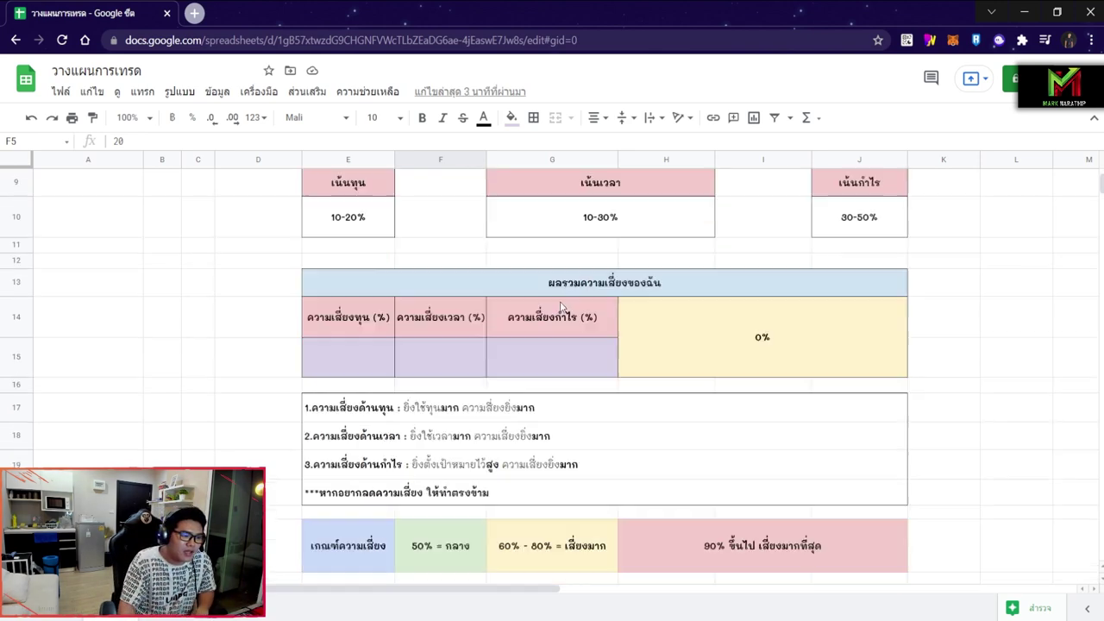
left_click(569, 274)
left_click(561, 271)
scroll(561, 271, "up", 5)
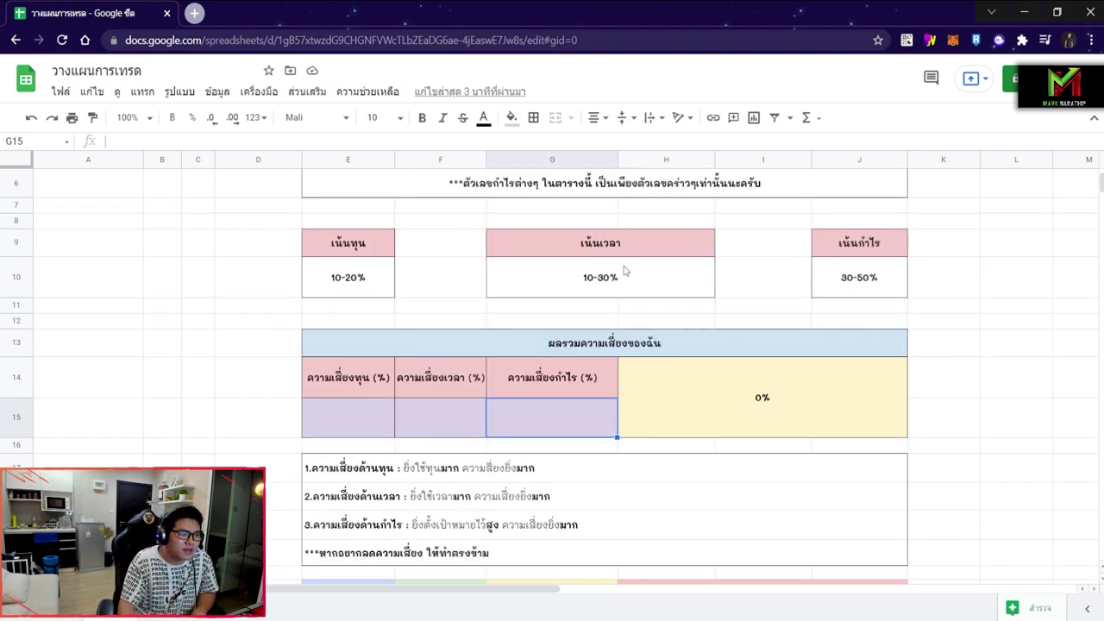
Check the desired daily profit in G5 and the blank risk entry cells under ผลรวมความเสี่ยงของฉัน.
left_click(559, 267)
left_click(554, 276)
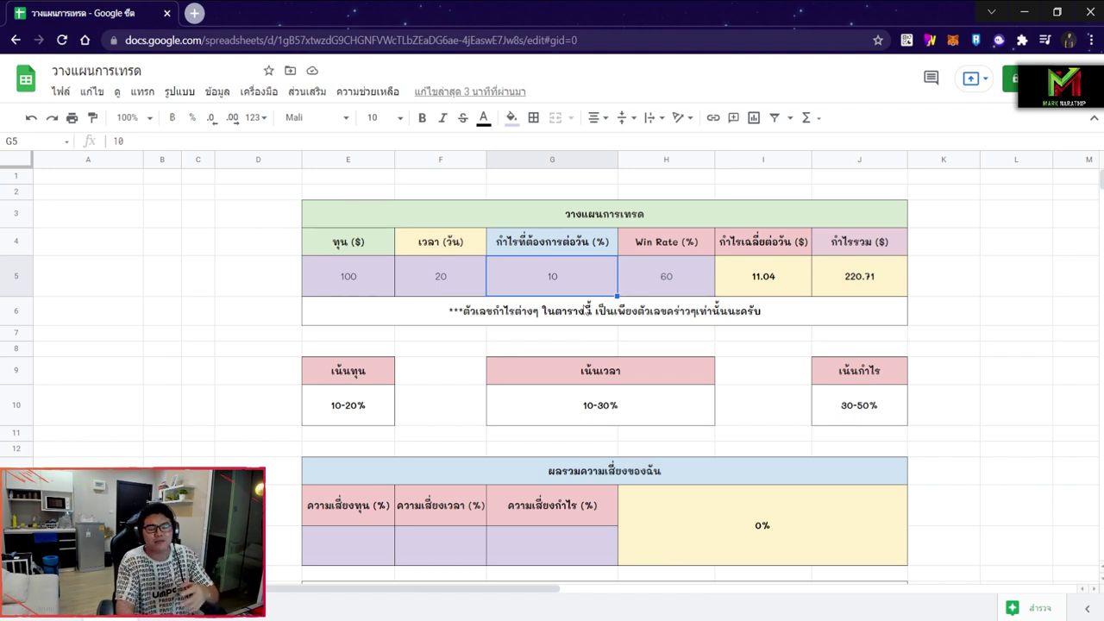
scroll(652, 346, "down", 3)
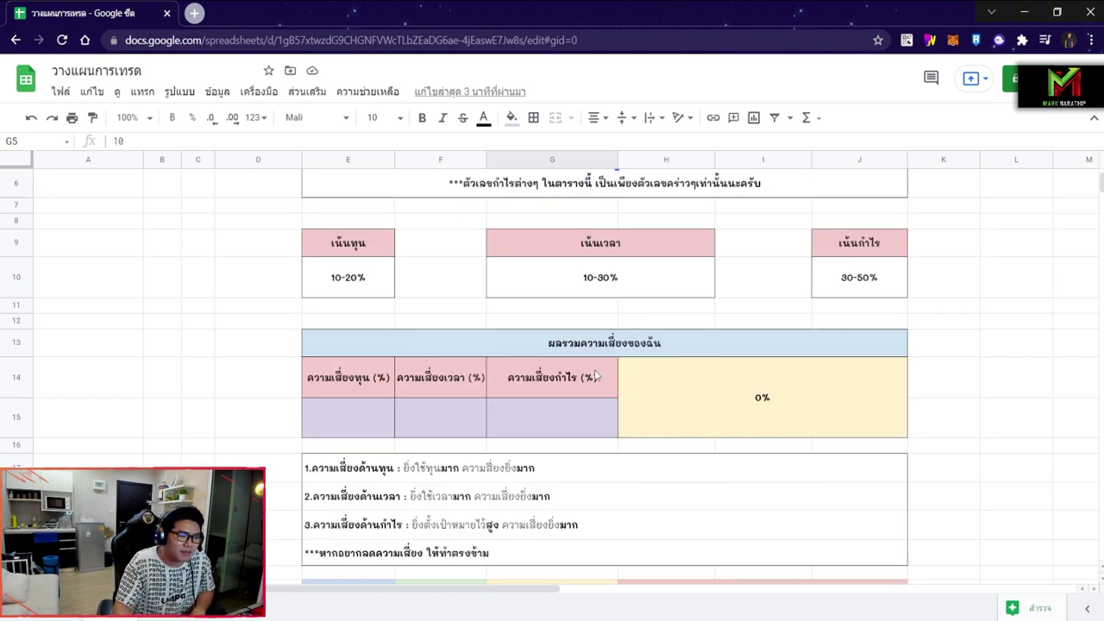
left_click_drag(334, 329, 580, 359)
left_click(580, 360)
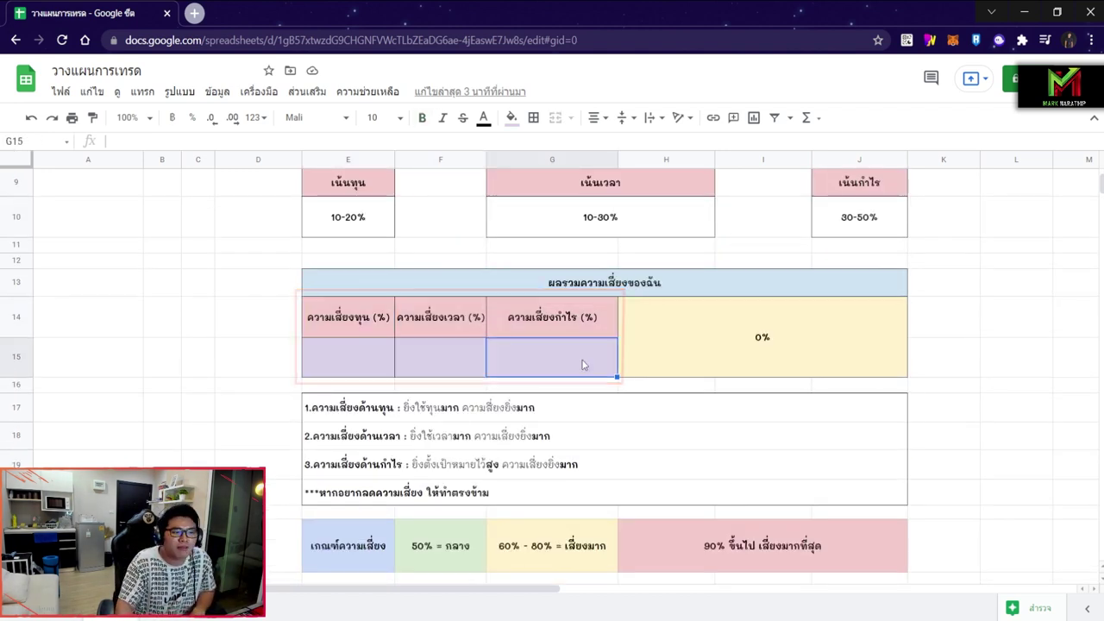
Compare the capital in E5 with the เน้นทุน range in E10 to judge the capital risk for E15.
left_click(349, 368)
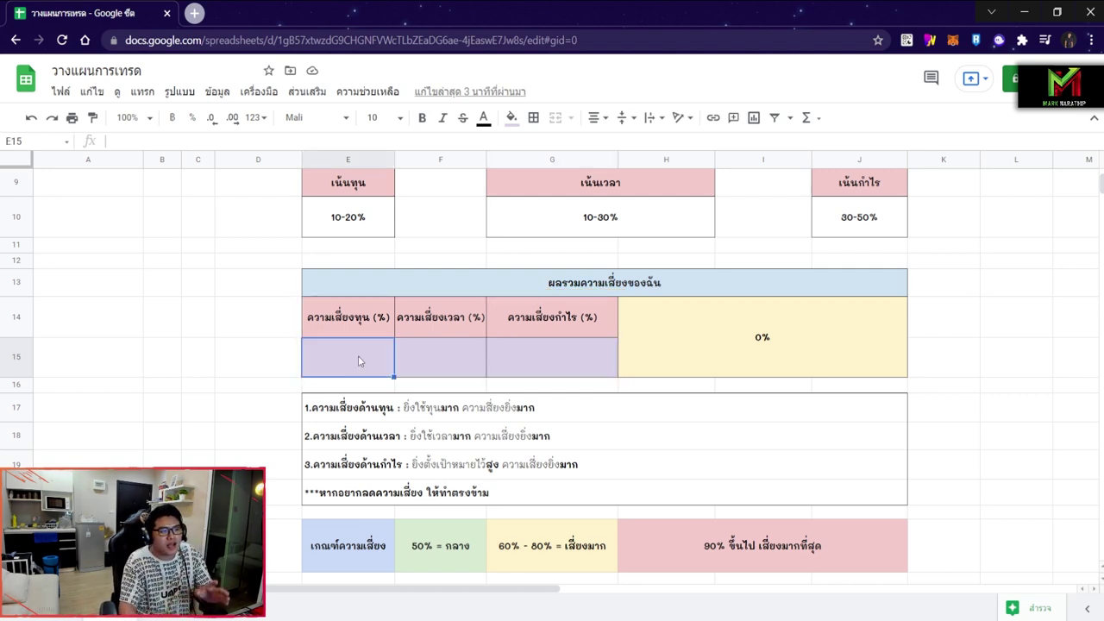
scroll(358, 338, "up", 1)
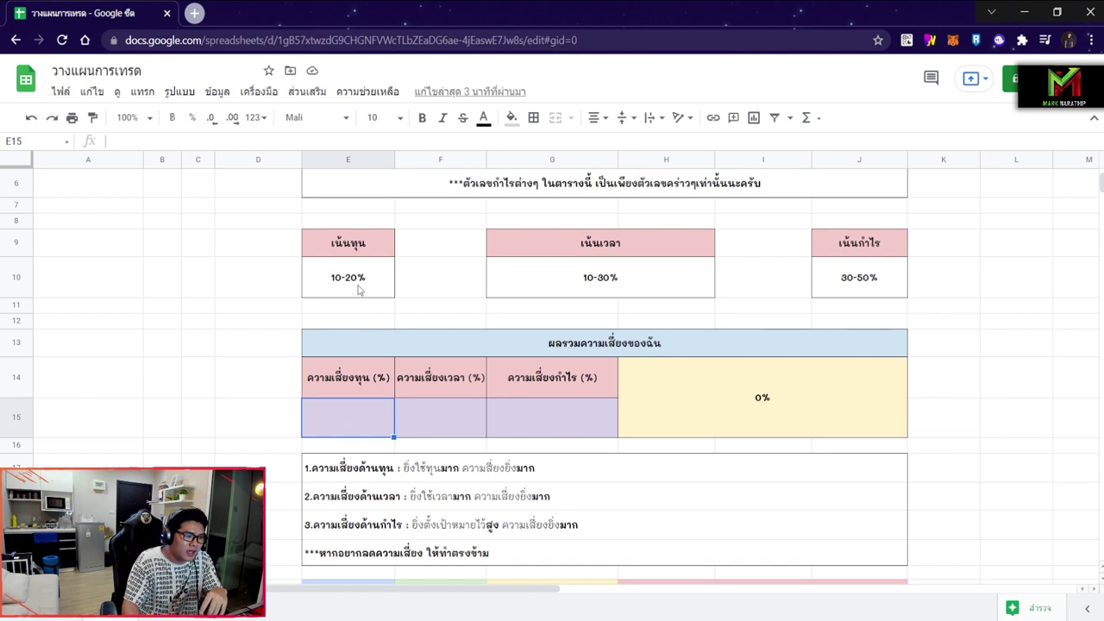
left_click(358, 289)
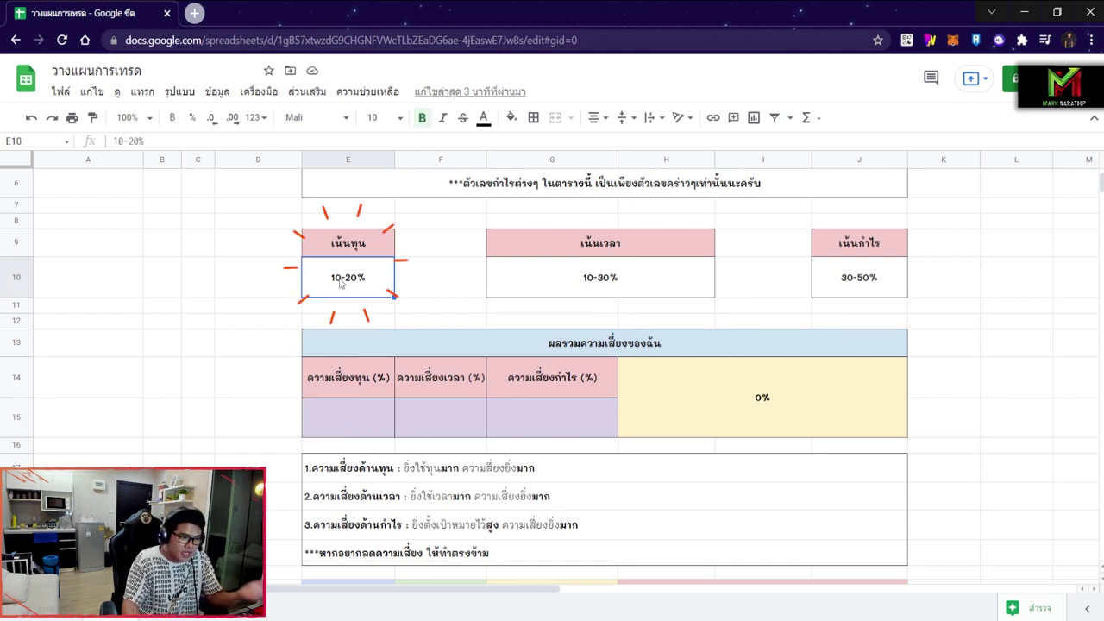
left_click(357, 415)
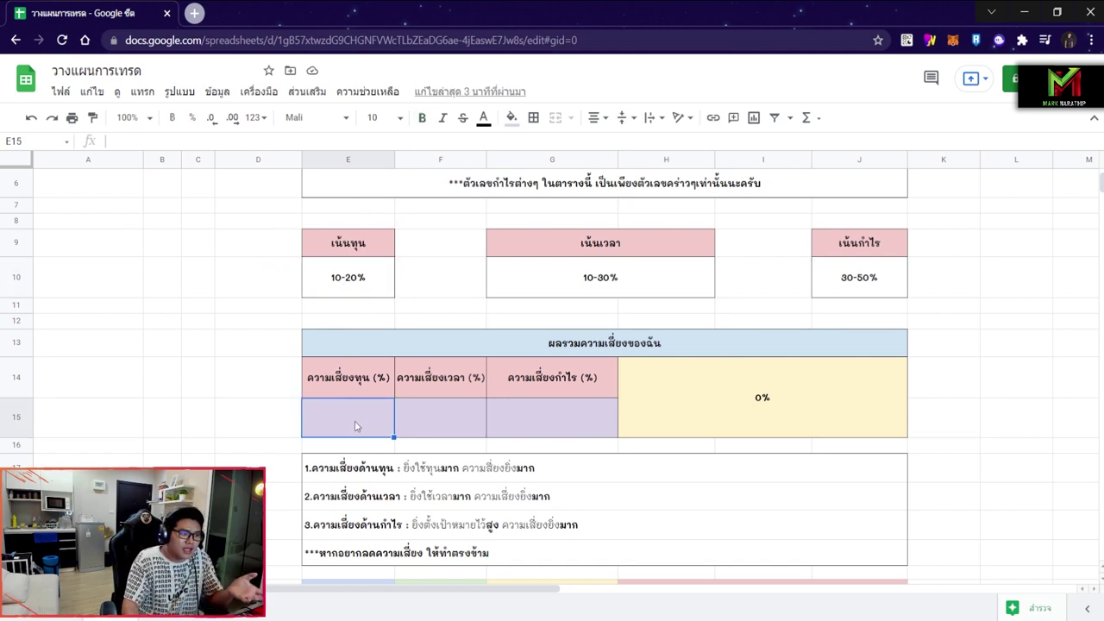
scroll(349, 254, "up", 1)
left_click(346, 214)
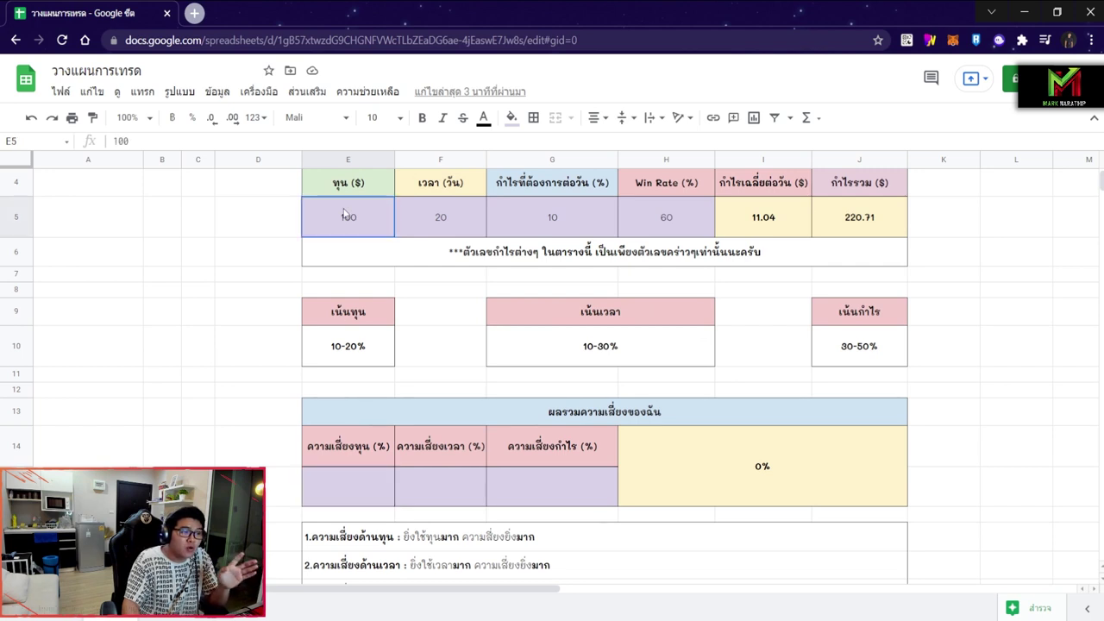
scroll(375, 262, "up", 1)
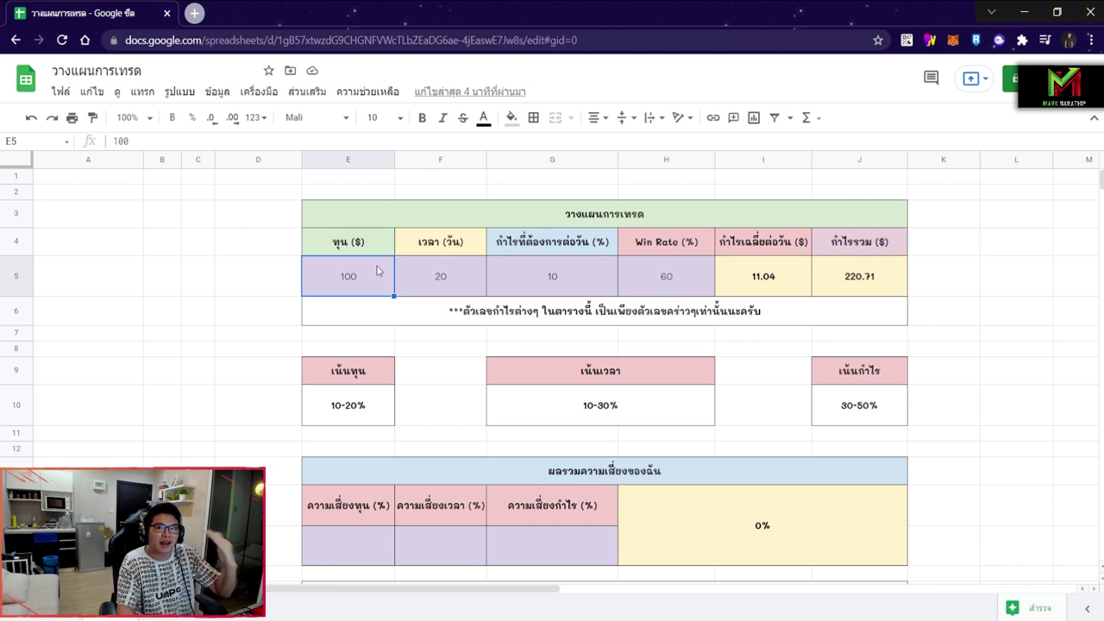
scroll(366, 310, "down", 1)
left_click(361, 355)
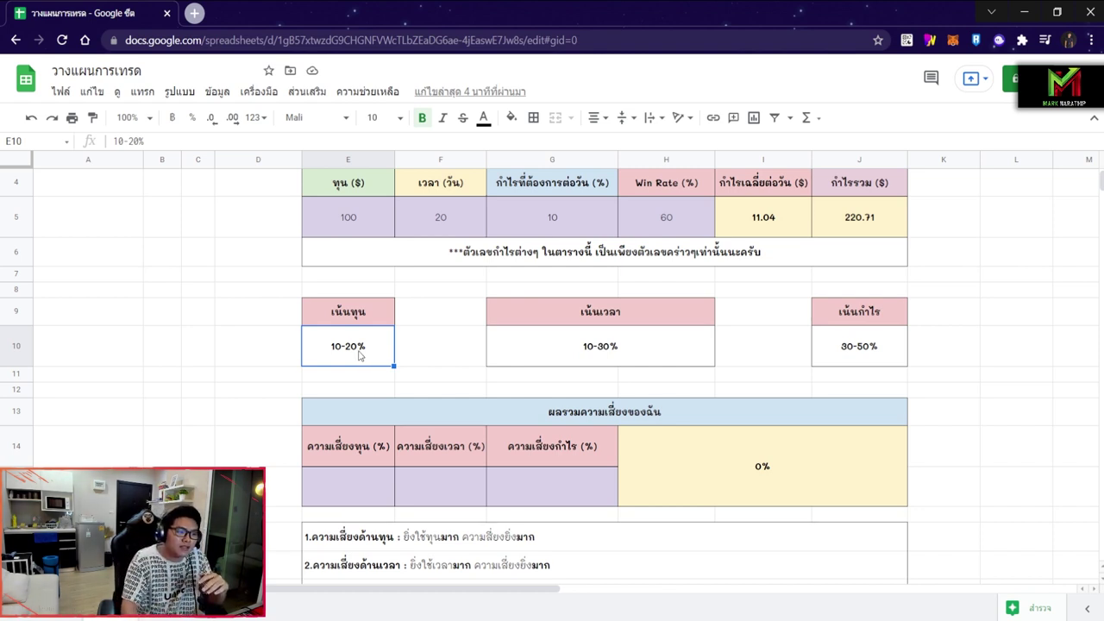
scroll(405, 284, "up", 1)
left_click(372, 292)
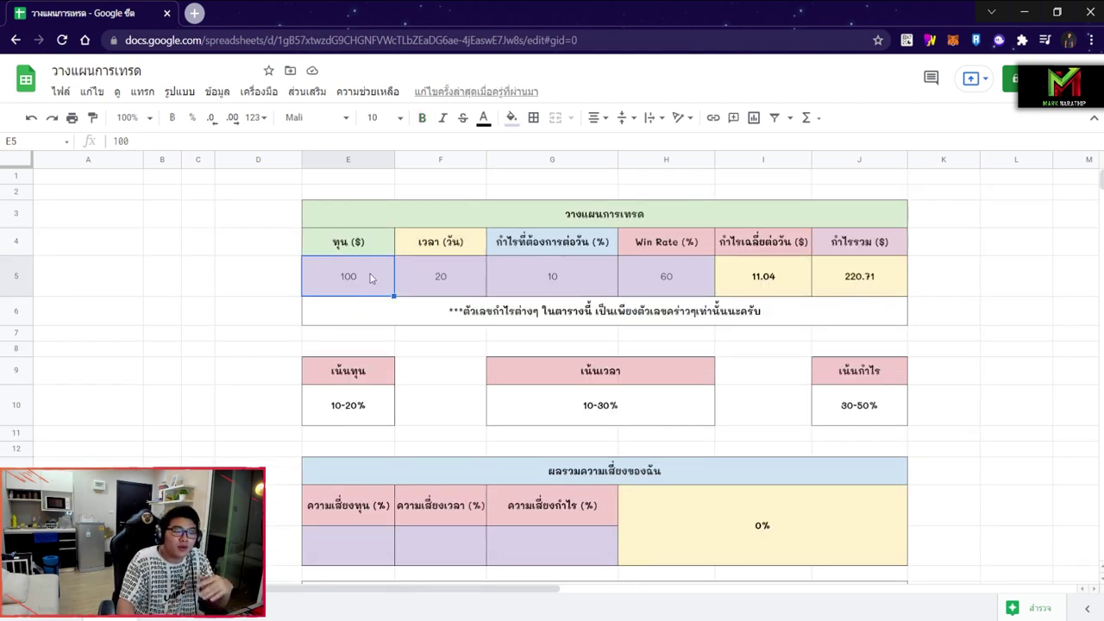
Set the capital risk (ความเสี่ยงทุน) in cell E15 of the risk summary table to 15.
scroll(371, 280, "down", 3)
left_click(354, 411)
scroll(397, 423, "down", 1)
type("15")
key("Return")
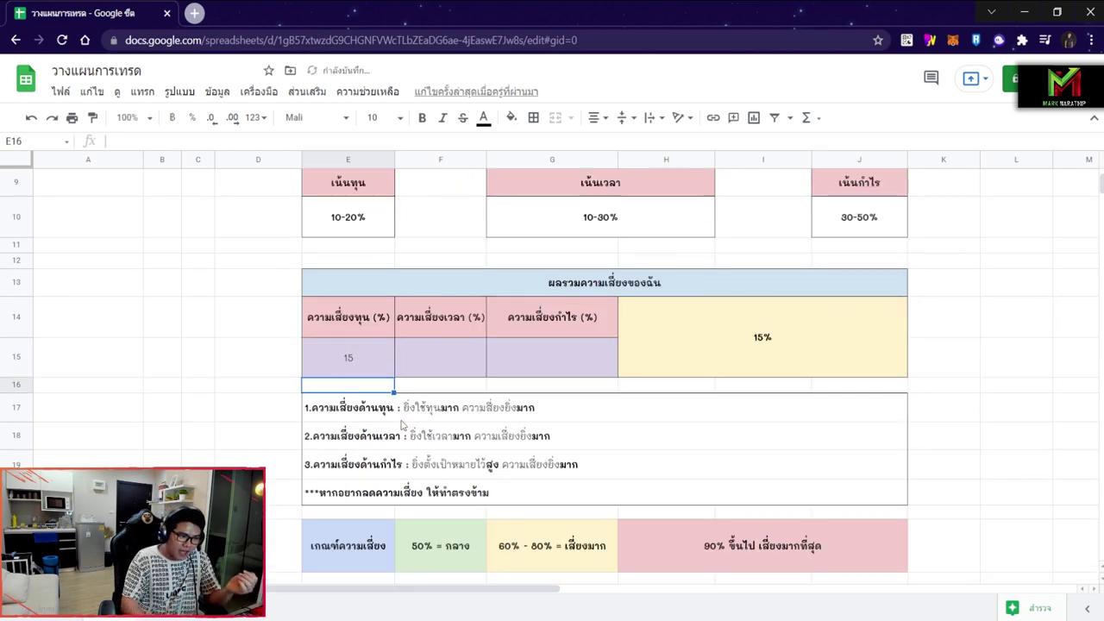
left_click(337, 354)
scroll(413, 352, "up", 3)
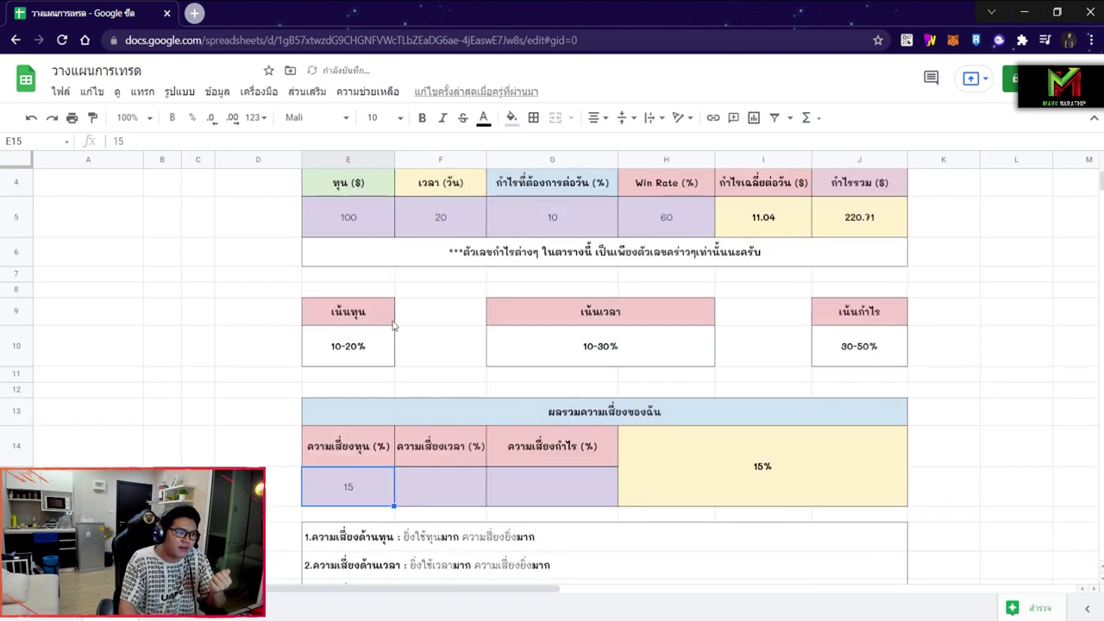
Compare the number of days in F5 with the เน้นเวลา range in row 10 to judge the time risk for F15.
left_click(438, 493)
scroll(440, 483, "down", 4)
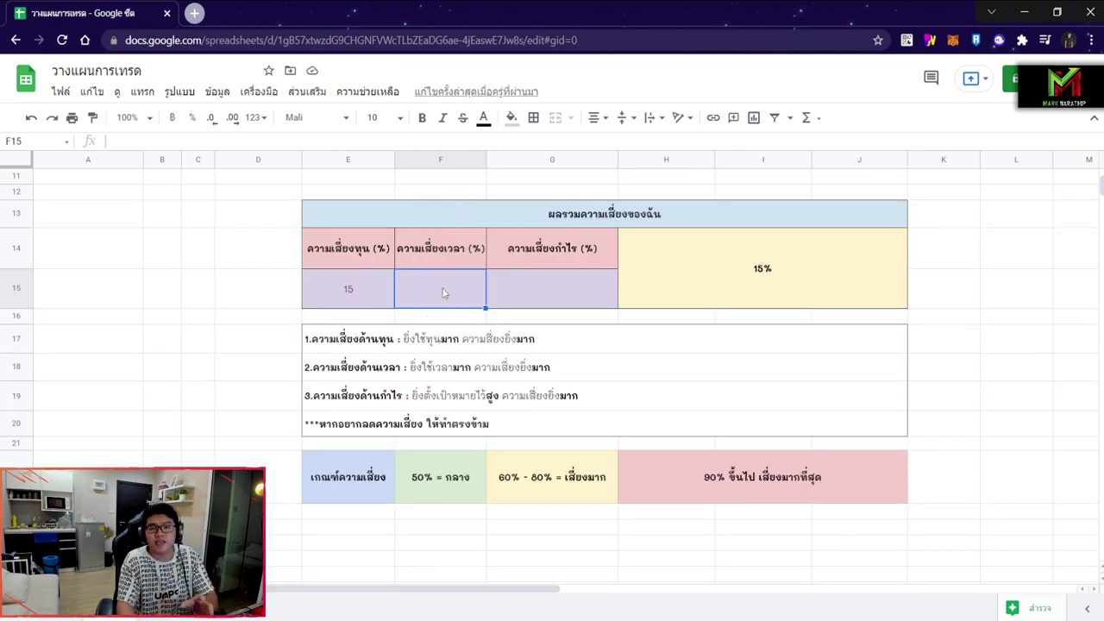
scroll(442, 293, "up", 5)
left_click(470, 288)
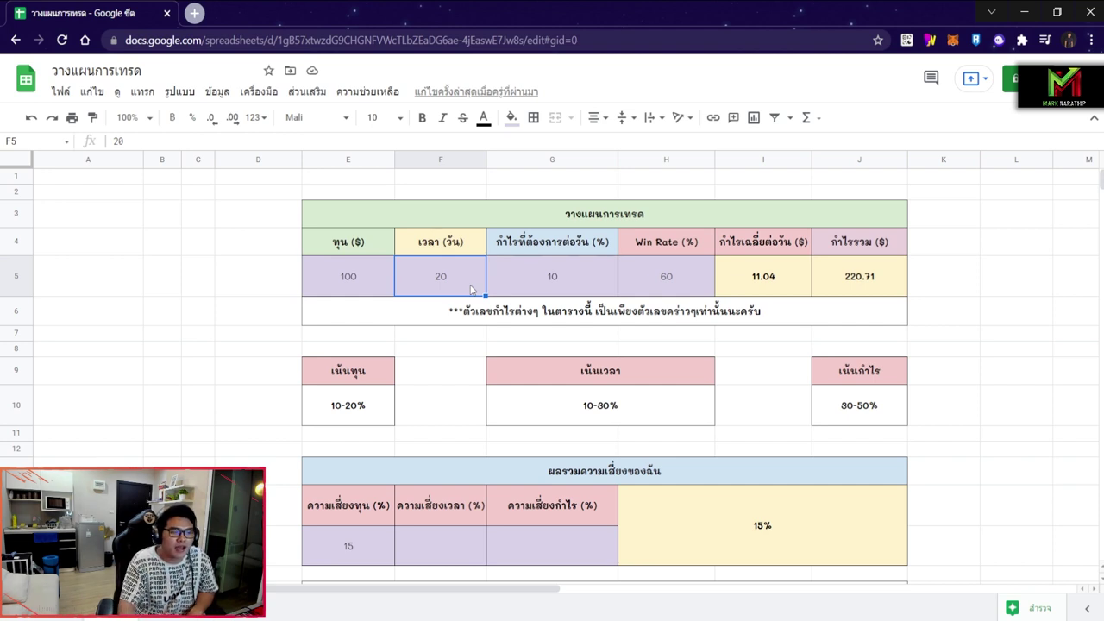
scroll(470, 288, "down", 3)
left_click(554, 286)
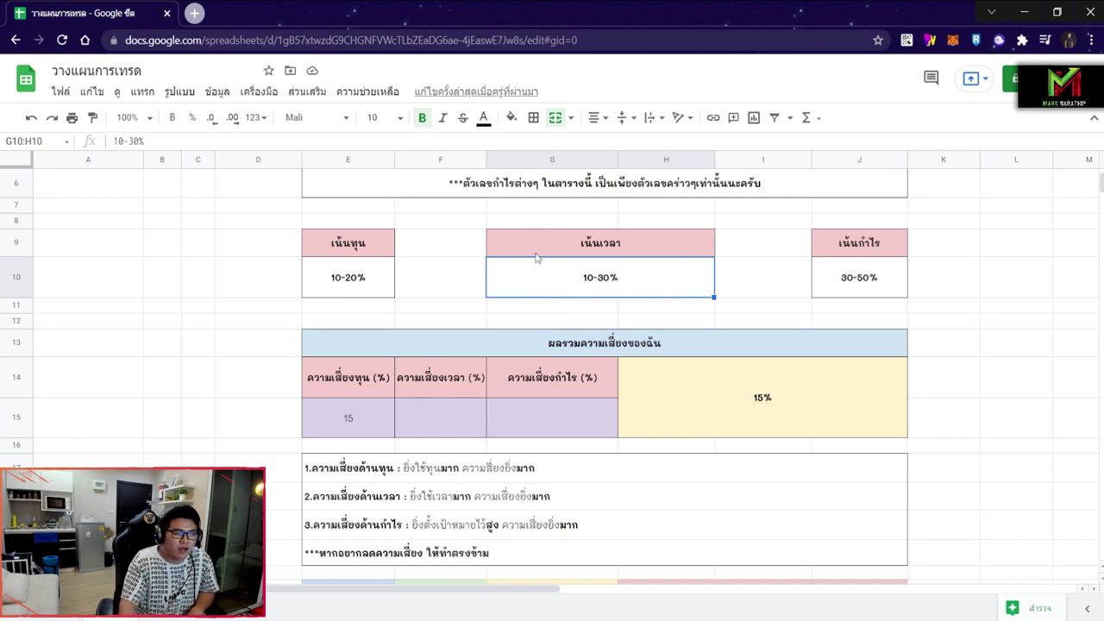
scroll(470, 306, "up", 3)
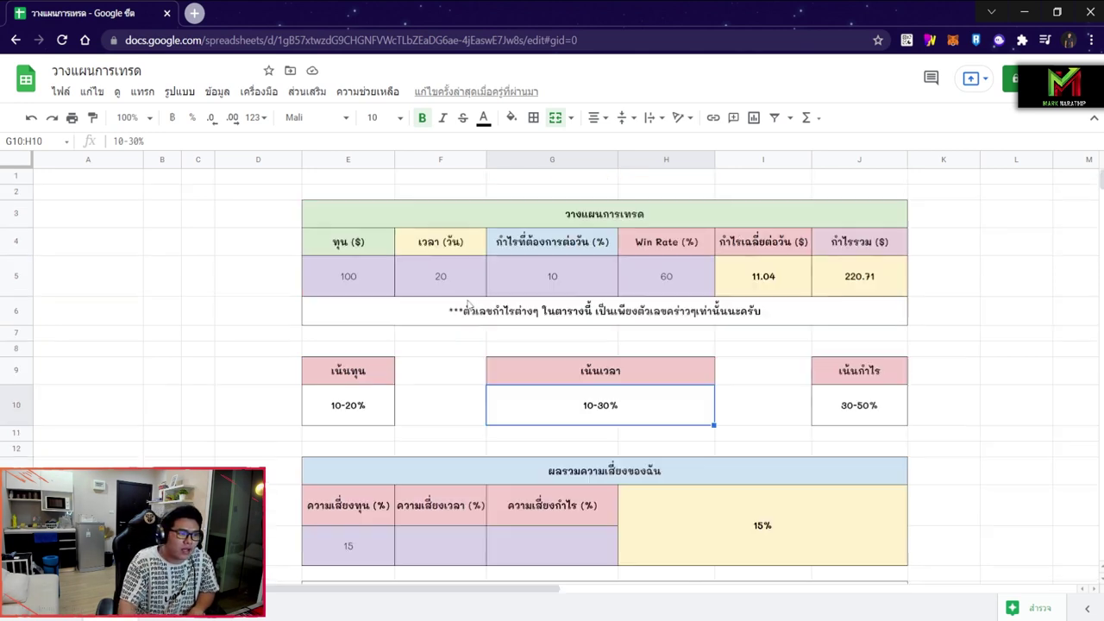
left_click(461, 273)
scroll(479, 306, "down", 1)
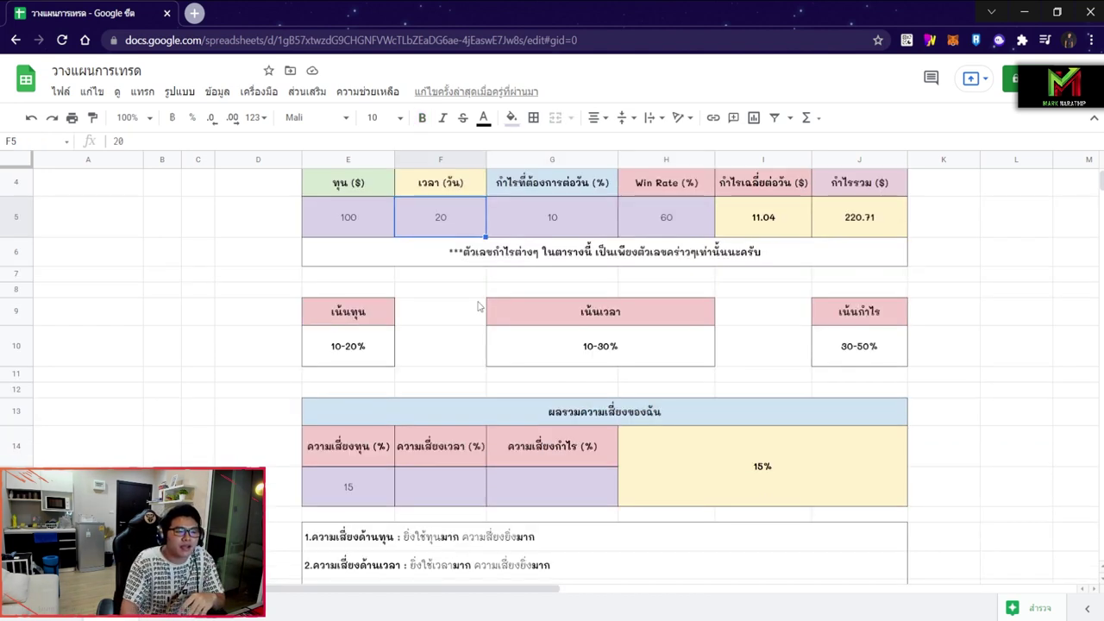
scroll(479, 306, "down", 1)
left_click(449, 420)
scroll(450, 396, "up", 2)
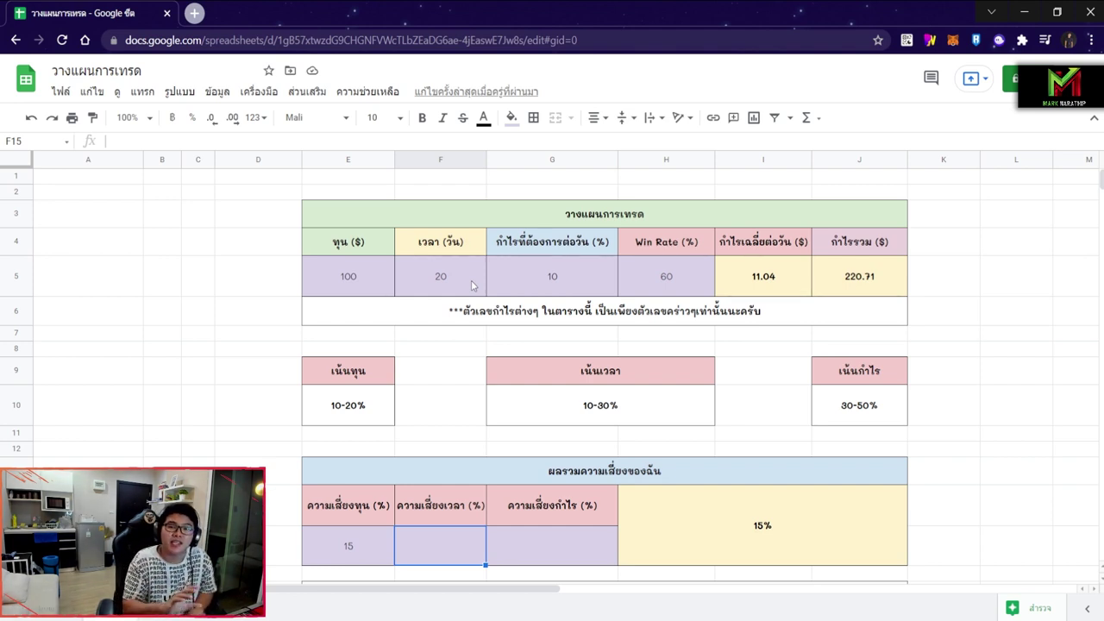
left_click(436, 274)
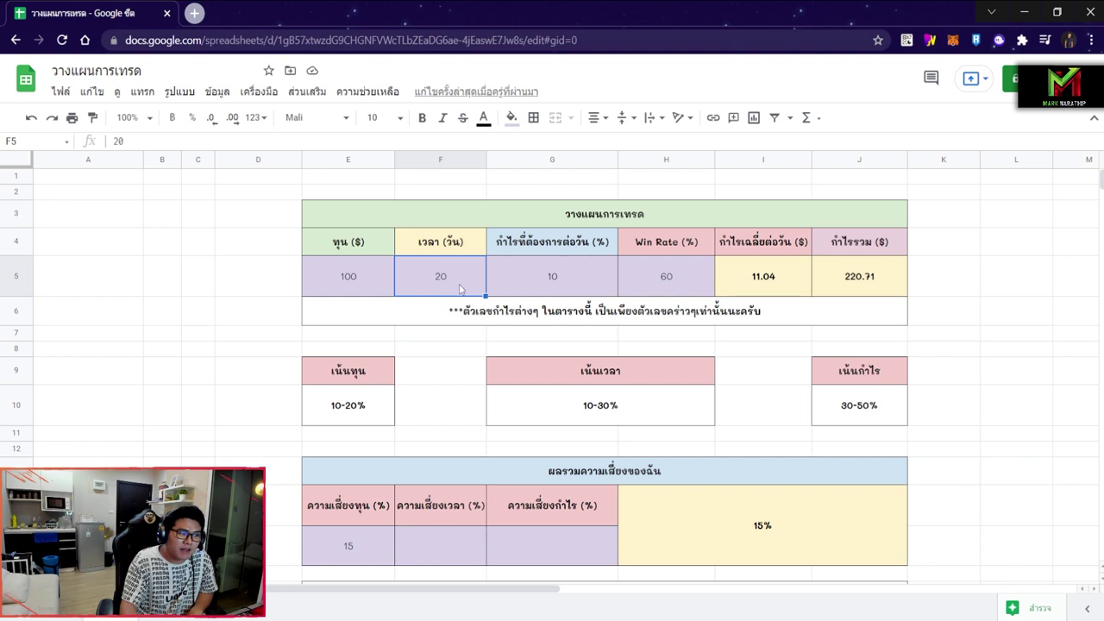
scroll(529, 395, "down", 1)
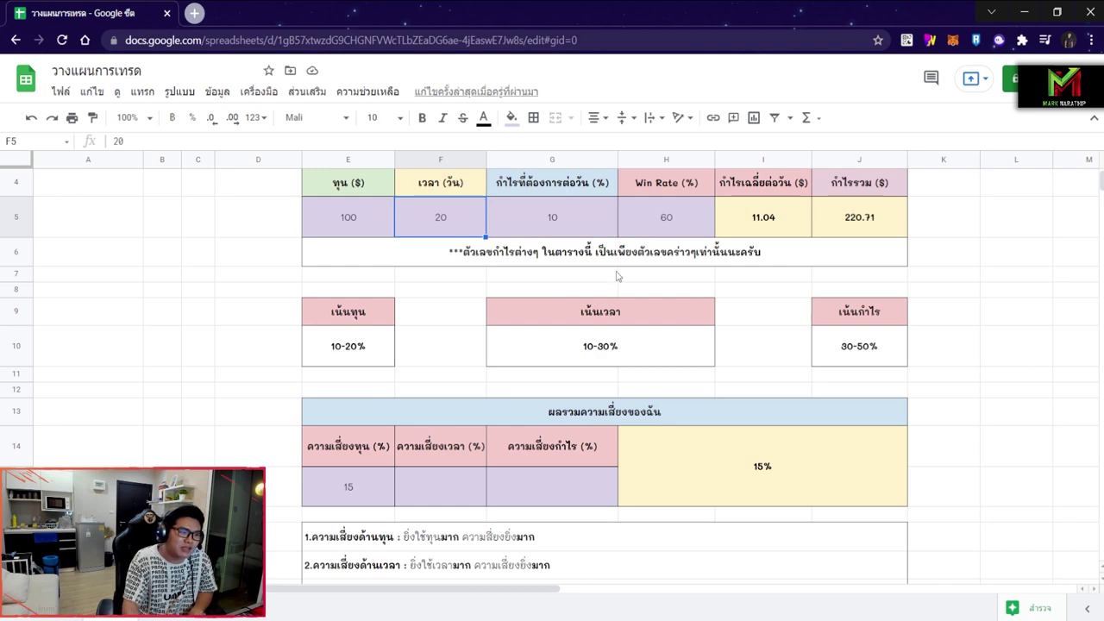
scroll(616, 276, "up", 1)
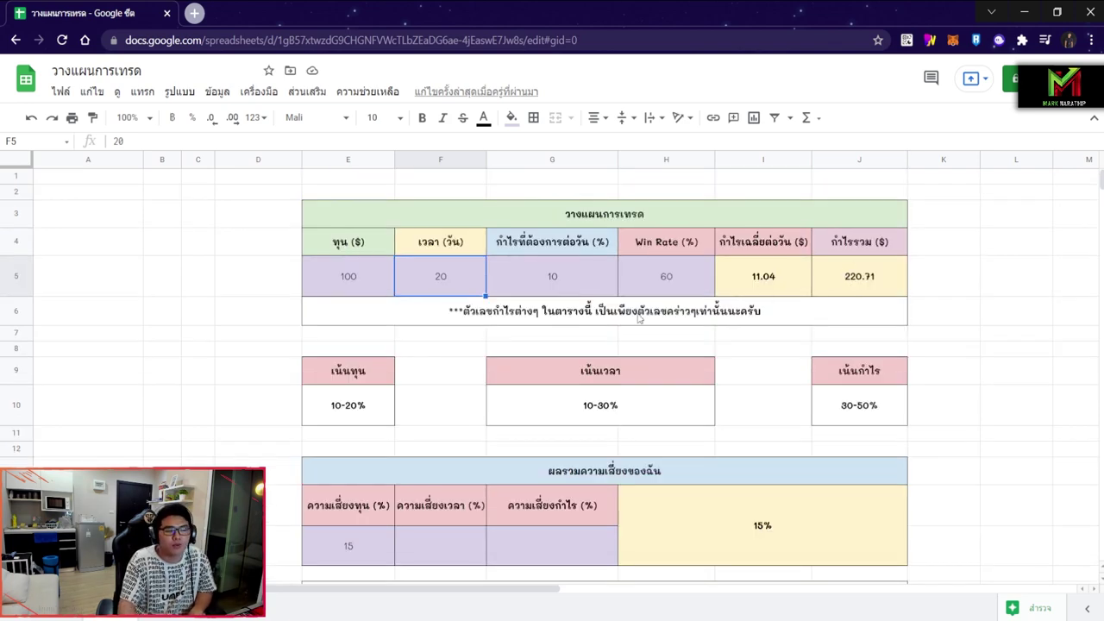
Set the time risk (ความเสี่ยงเวลา) in cell F15 of the risk summary table to 20.
scroll(620, 331, "down", 3)
left_click(465, 357)
scroll(565, 343, "down", 1)
type("20")
key("Return")
scroll(630, 303, "up", 1)
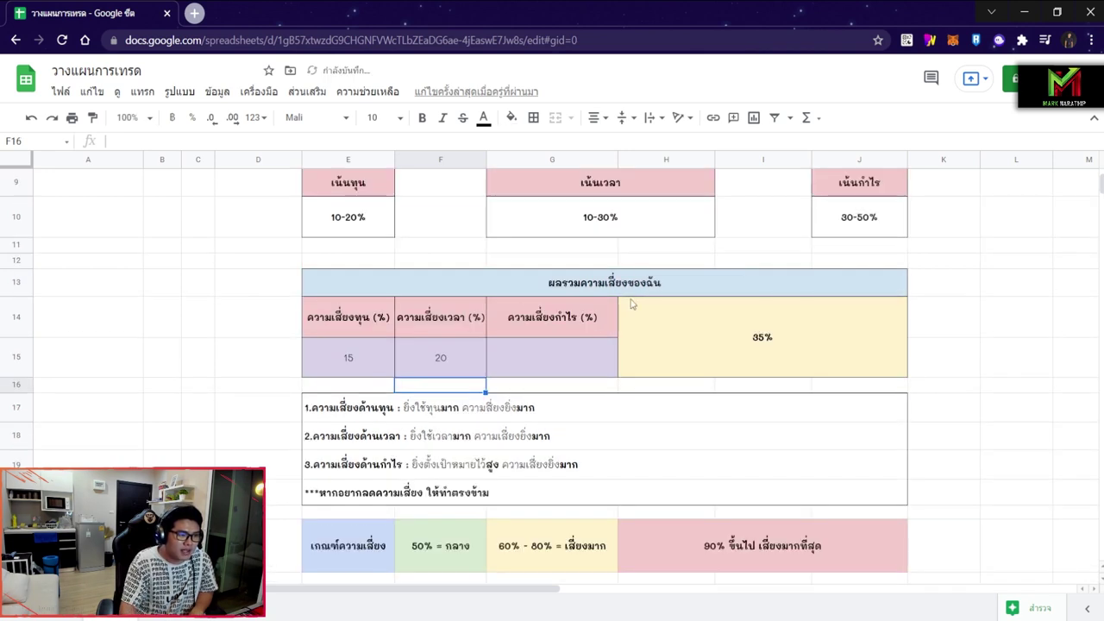
Compare the desired daily profit in G5 with the เน้นกำไร range in J10 to judge the profit risk for G15.
left_click(580, 355)
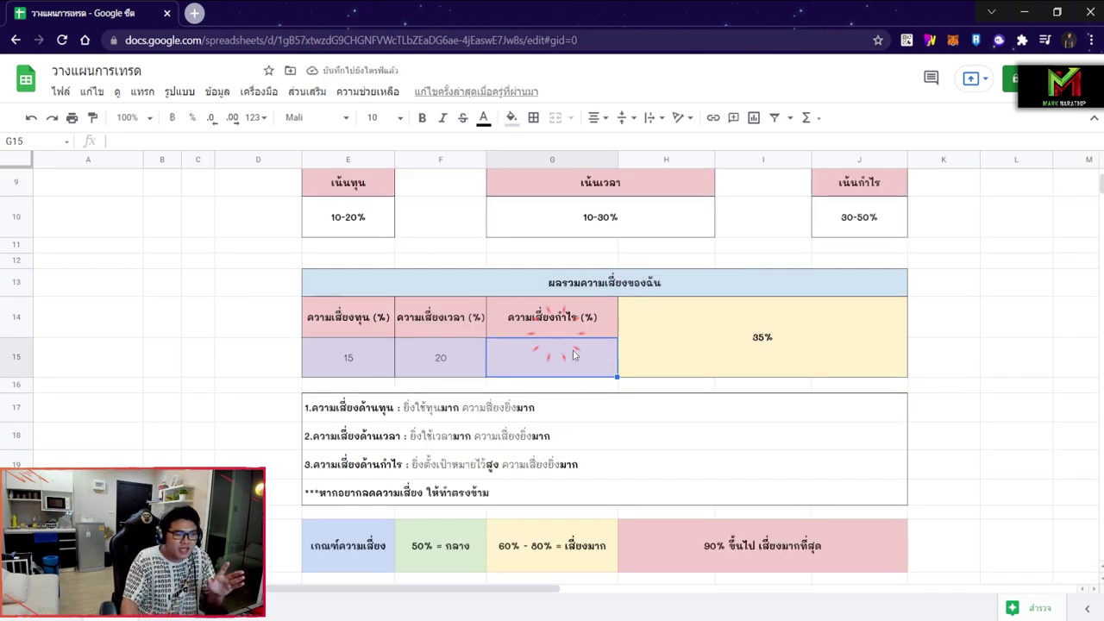
scroll(715, 354, "up", 2)
left_click(860, 358)
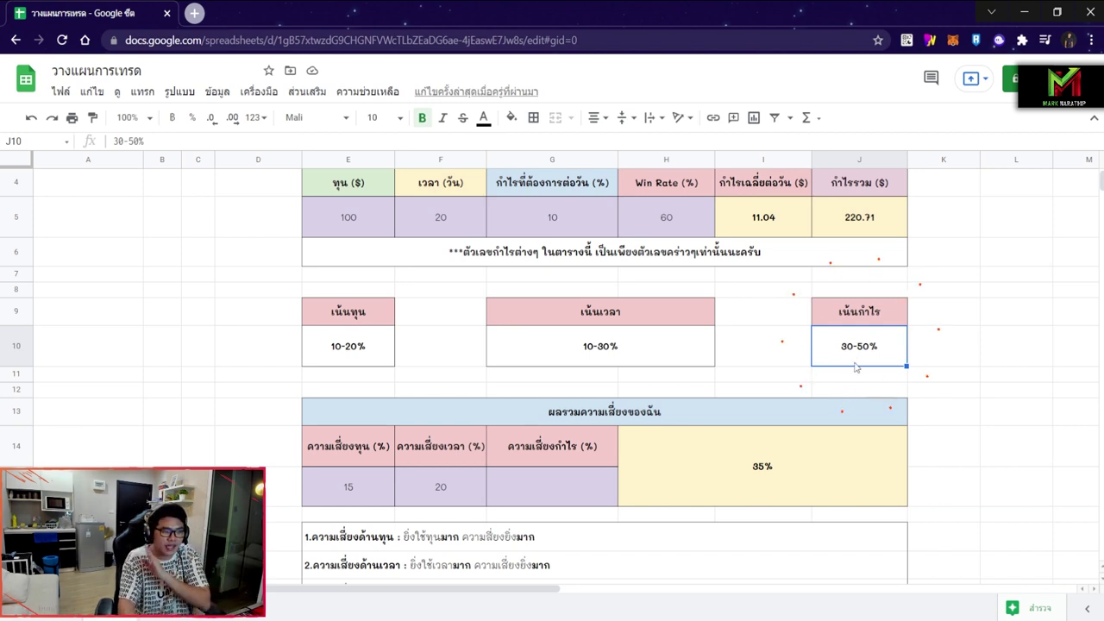
scroll(854, 367, "up", 1)
left_click(530, 282)
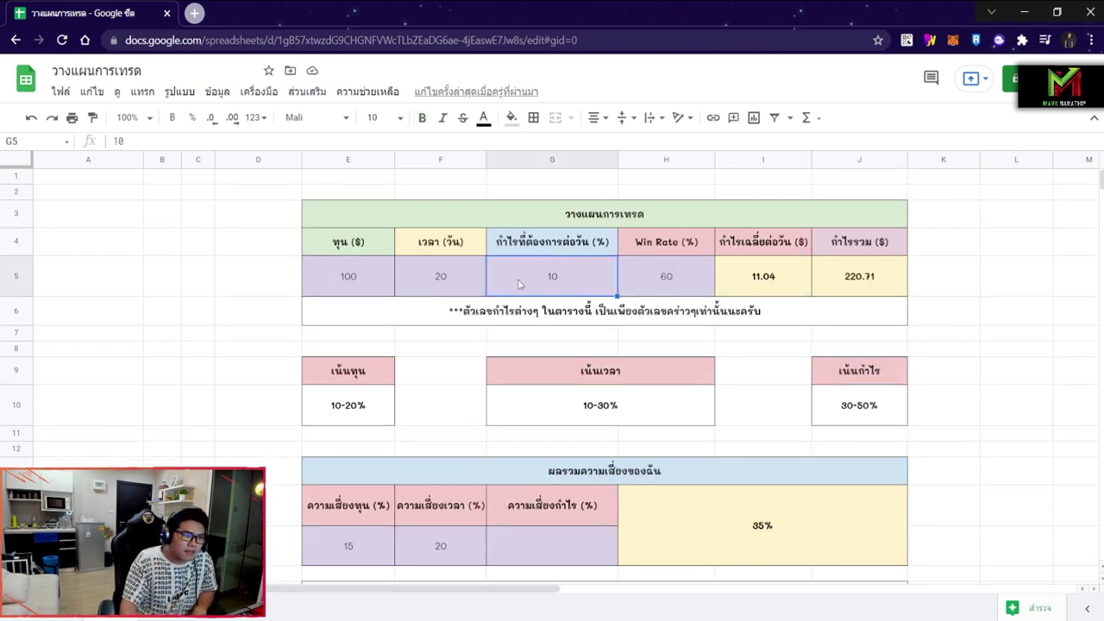
scroll(576, 289, "down", 3)
left_click(574, 289)
scroll(466, 301, "up", 2)
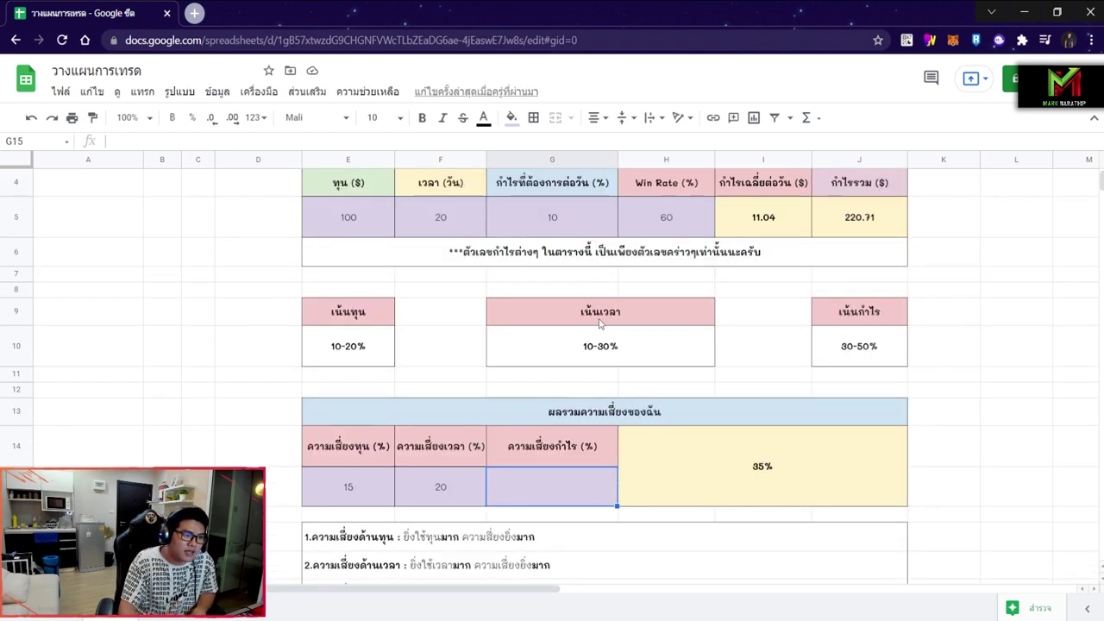
left_click(543, 227)
scroll(576, 252, "up", 1)
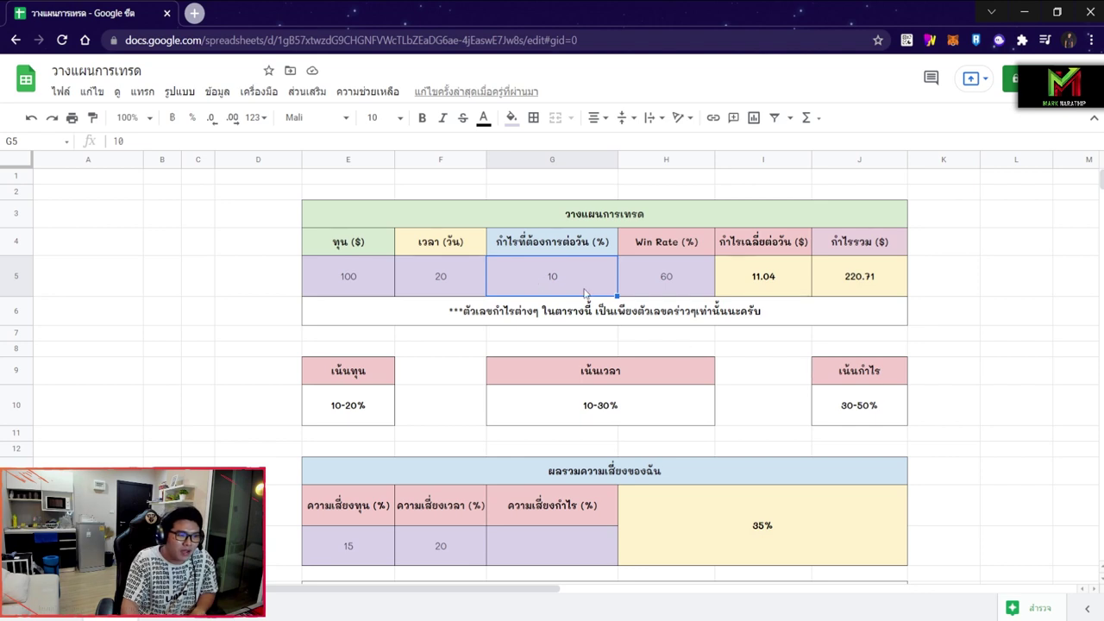
Set the profit risk (ความเสี่ยงกำไร) in cell G15 to 30, based on the เน้นกำไร range in J10.
scroll(869, 317, "down", 2)
left_click(869, 288)
scroll(871, 288, "down", 1)
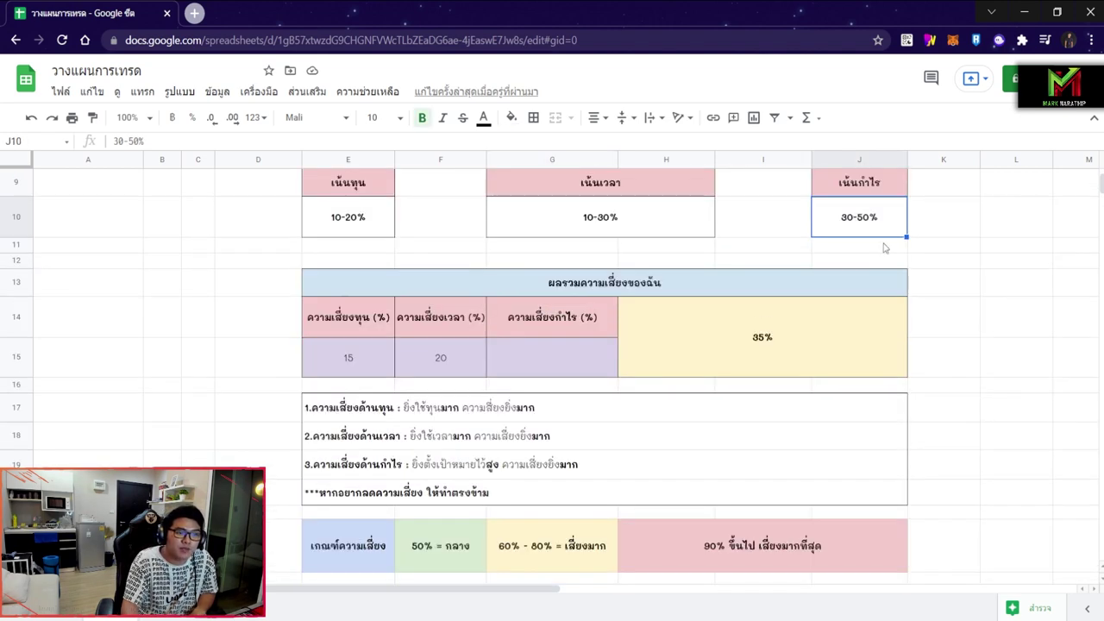
left_click(568, 362)
type("30")
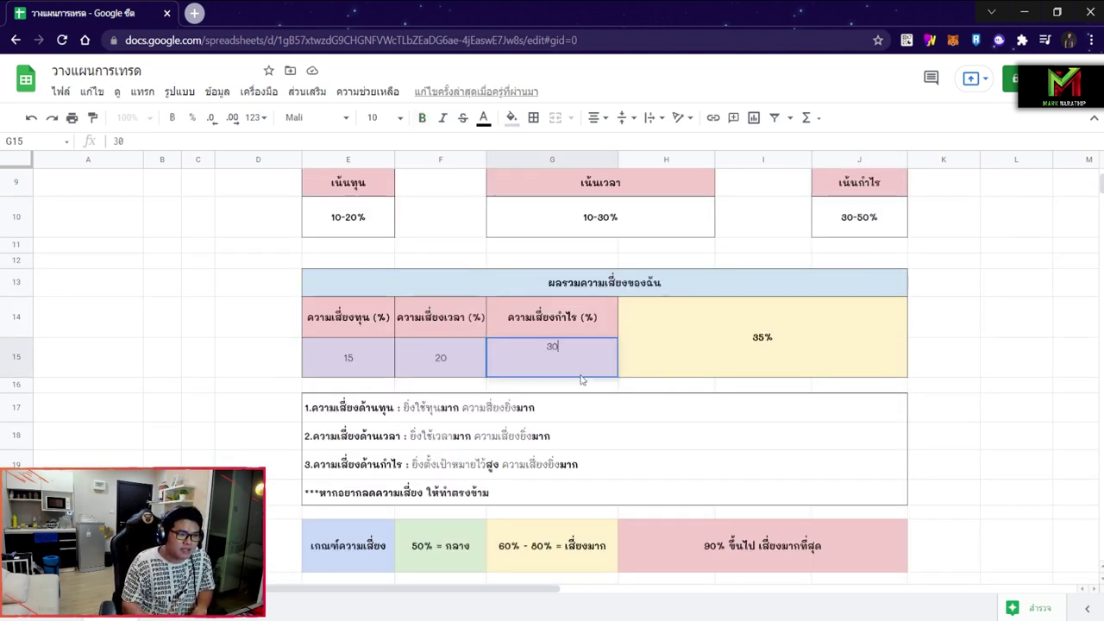
Set the font size of the total risk percentage in merged cell H14:J15 to 24.
left_click(768, 355)
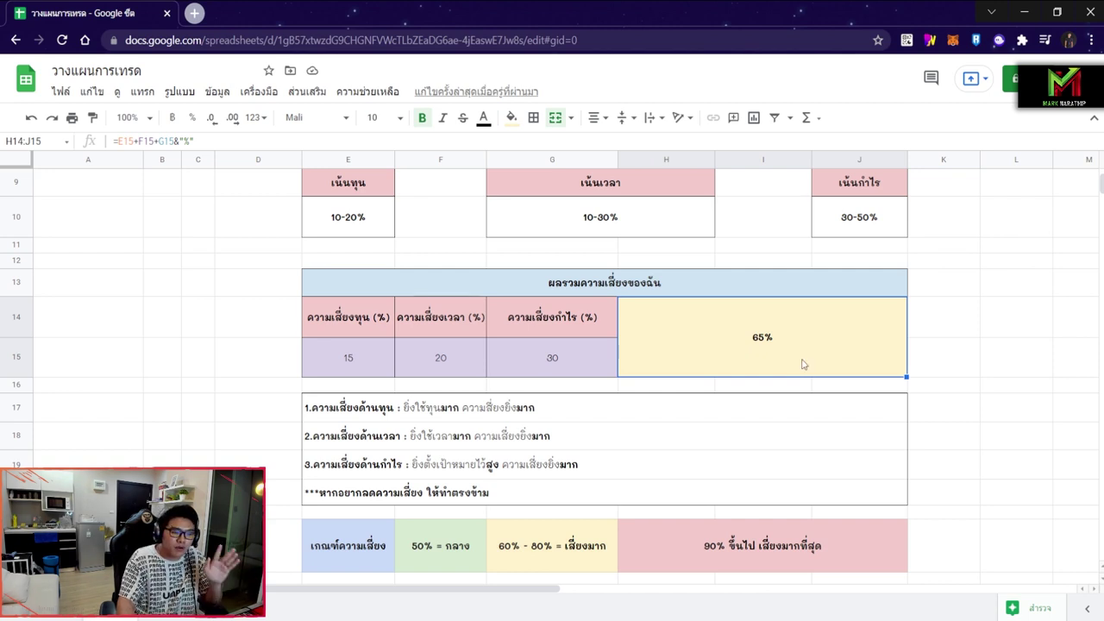
left_click(399, 118)
left_click(375, 361)
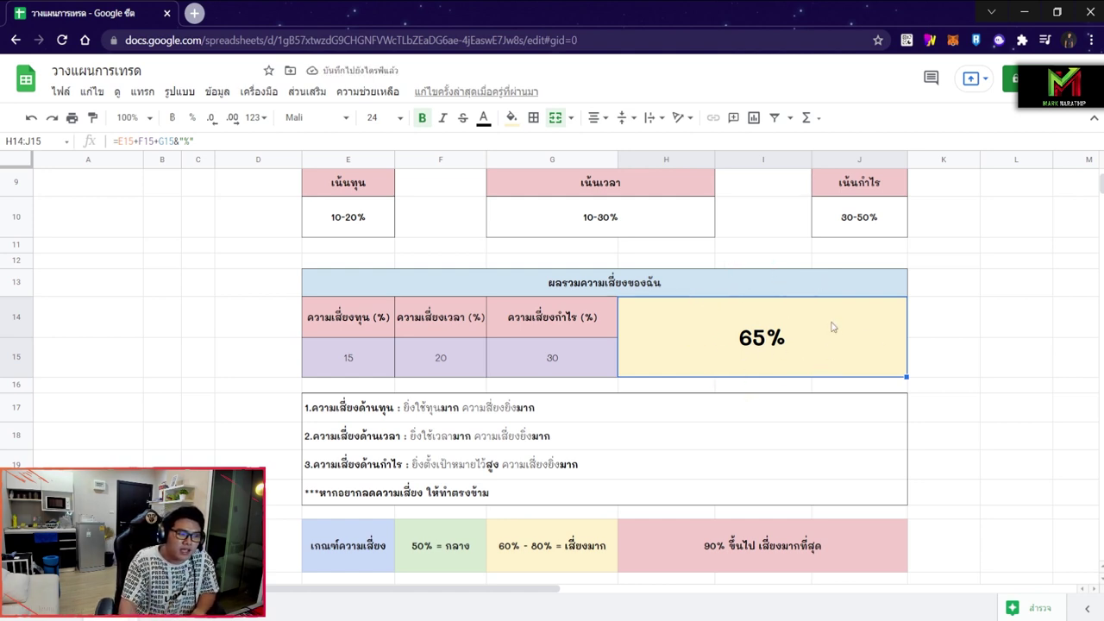
Examine the risk criteria (เกณฑ์ความเสี่ยง) in row 22, covering the medium, high and highest risk levels.
scroll(715, 354, "down", 3)
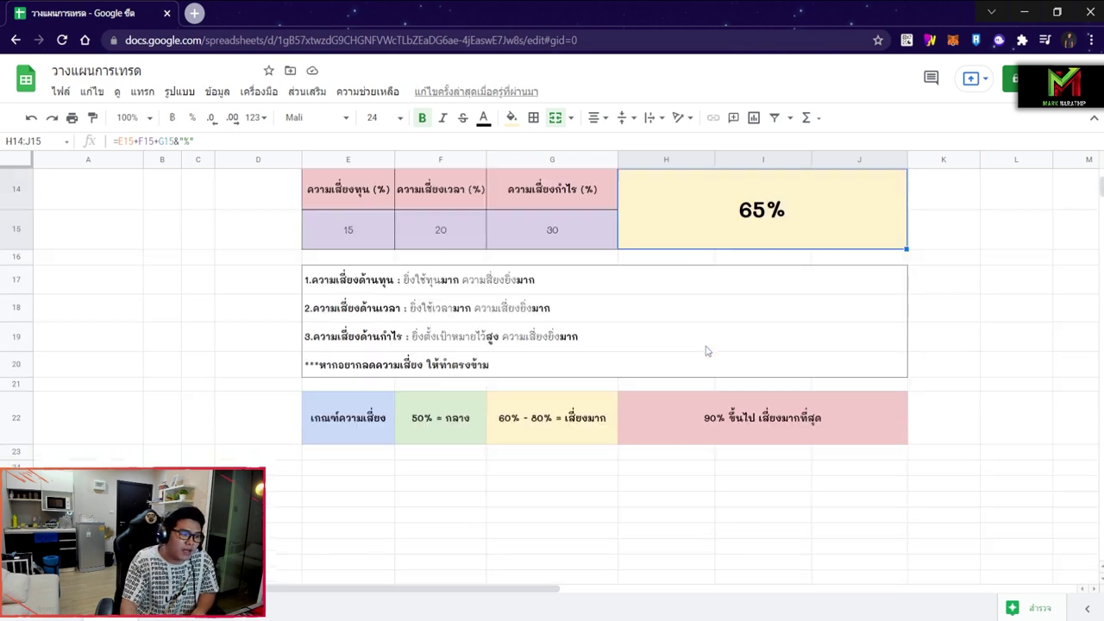
left_click_drag(450, 274, 725, 278)
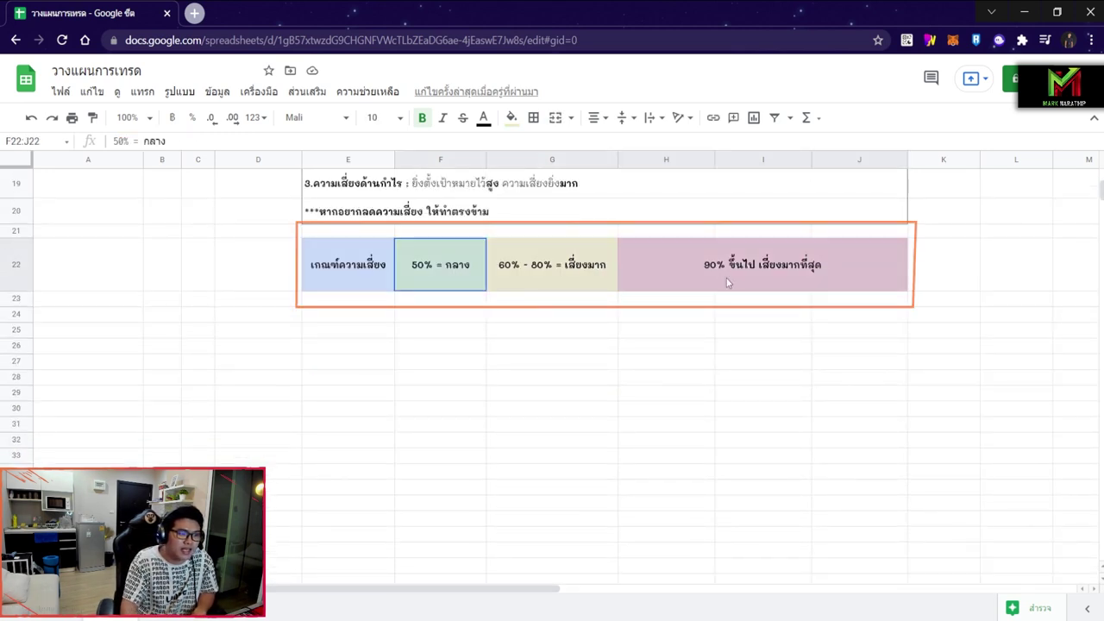
left_click(594, 372)
left_click(529, 285)
left_click(470, 278)
left_click(677, 285)
left_click(457, 282)
left_click(338, 269)
left_click(410, 322)
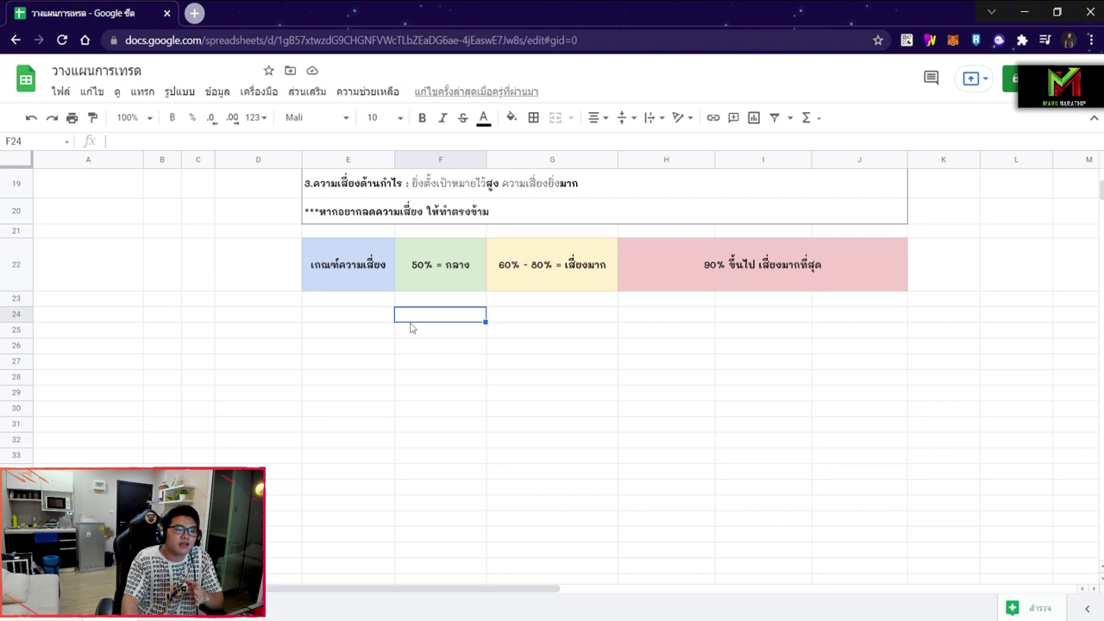
Compare the total risk percentage in H14:J15 with the medium, high and highest risk levels in F22:J22.
left_click(448, 259)
left_click(546, 280)
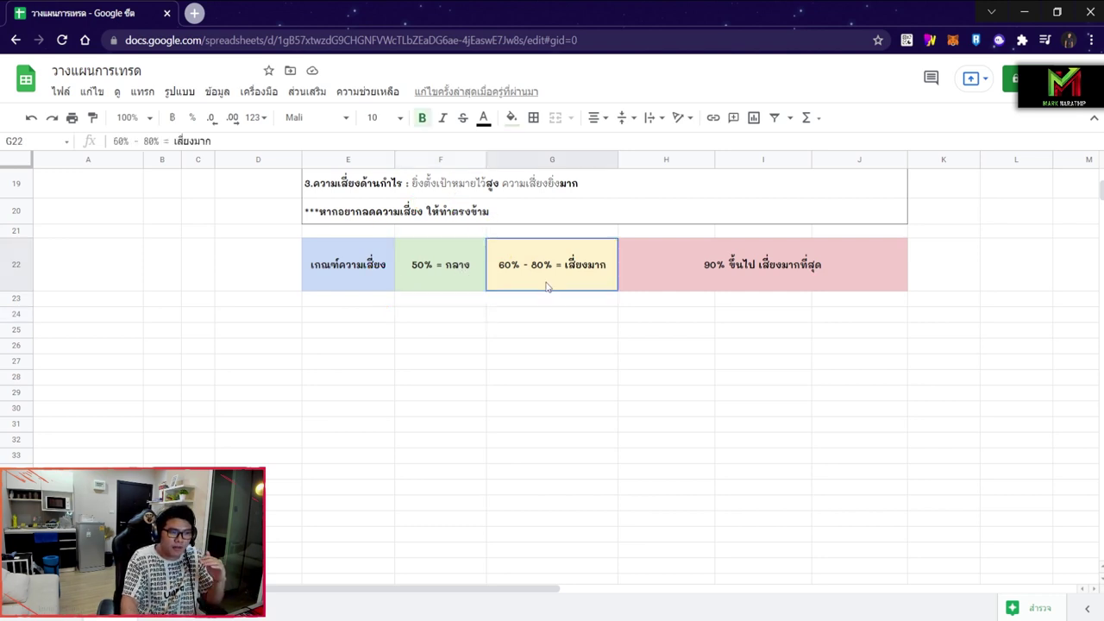
left_click(840, 284)
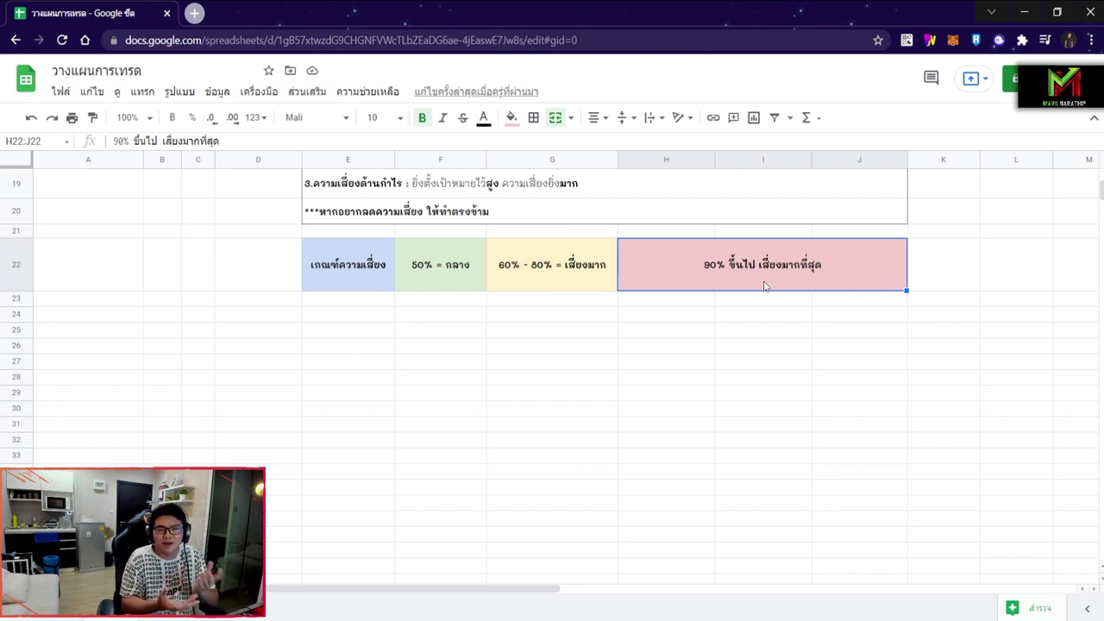
left_click(407, 281)
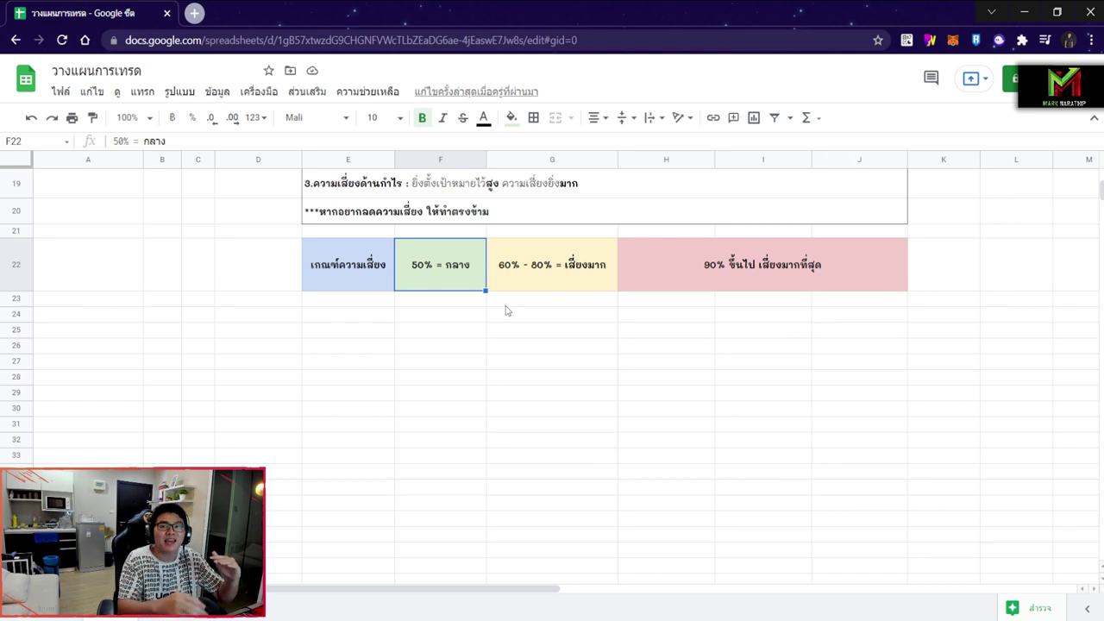
scroll(604, 285, "up", 3)
left_click(823, 259)
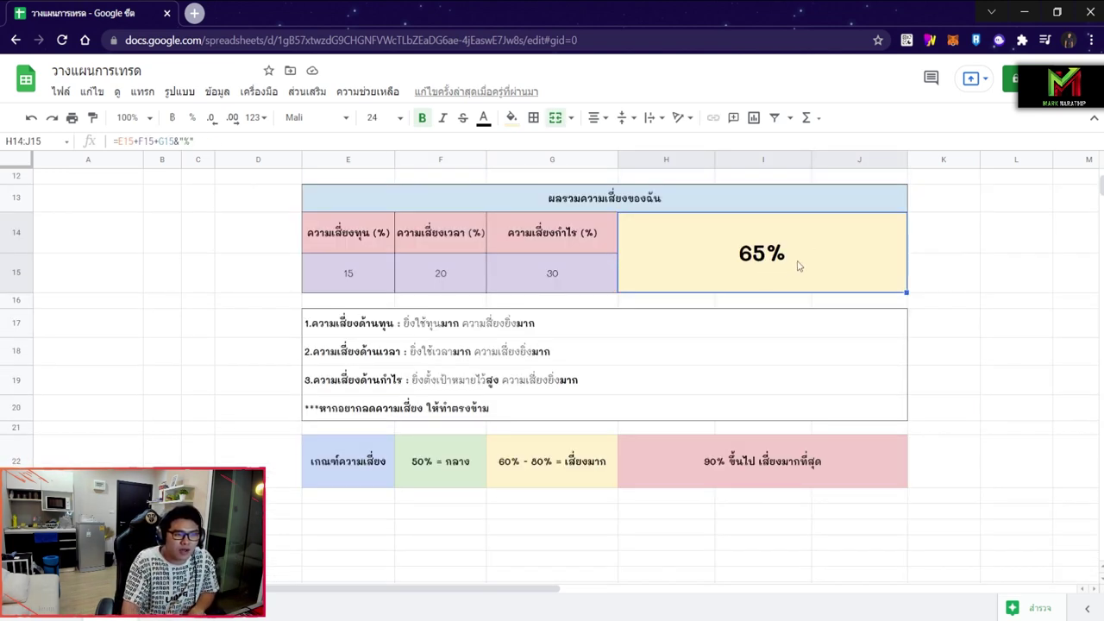
scroll(778, 267, "down", 5)
left_click_drag(436, 266, 735, 287)
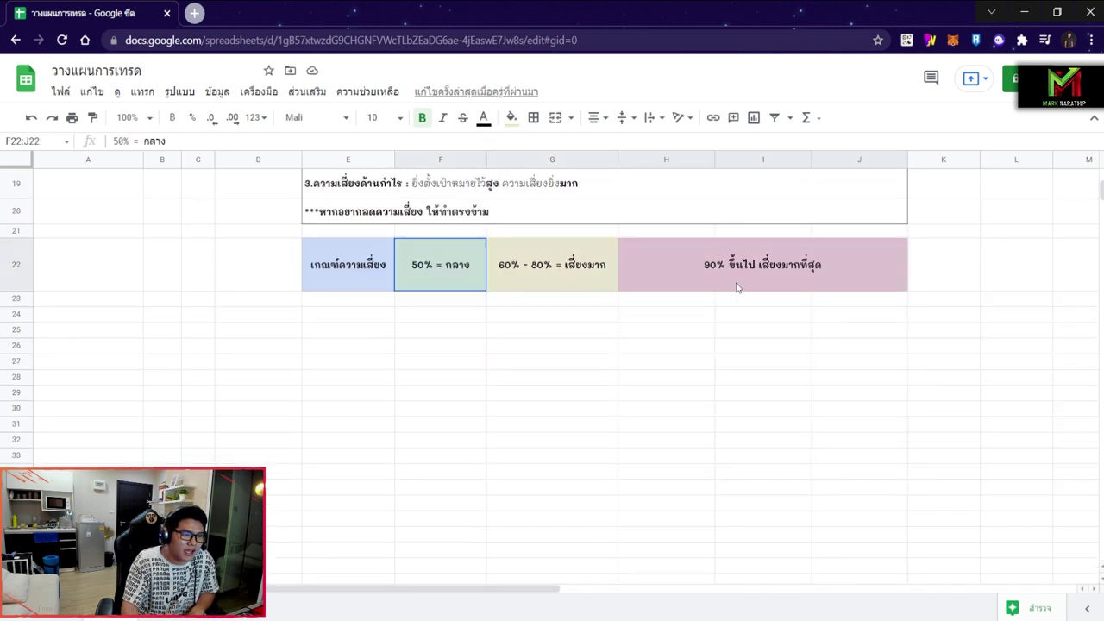
left_click(724, 300)
left_click(539, 276)
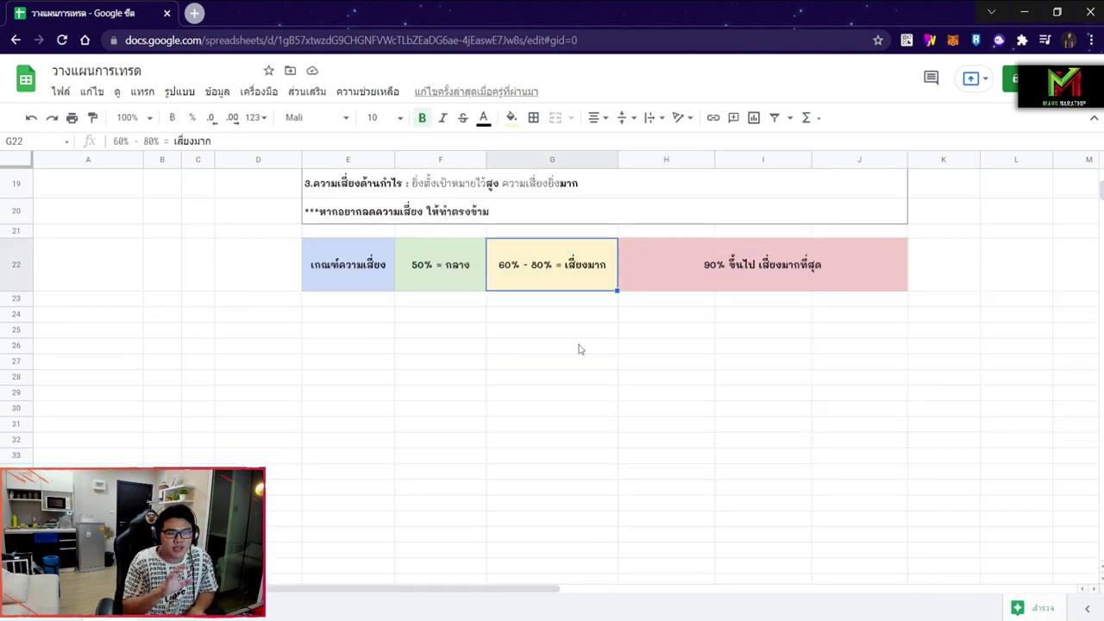
Review the capital, time and profit risk percentages in E15:G15 against the risk criteria in row 22.
scroll(655, 269, "up", 4)
scroll(750, 255, "down", 4)
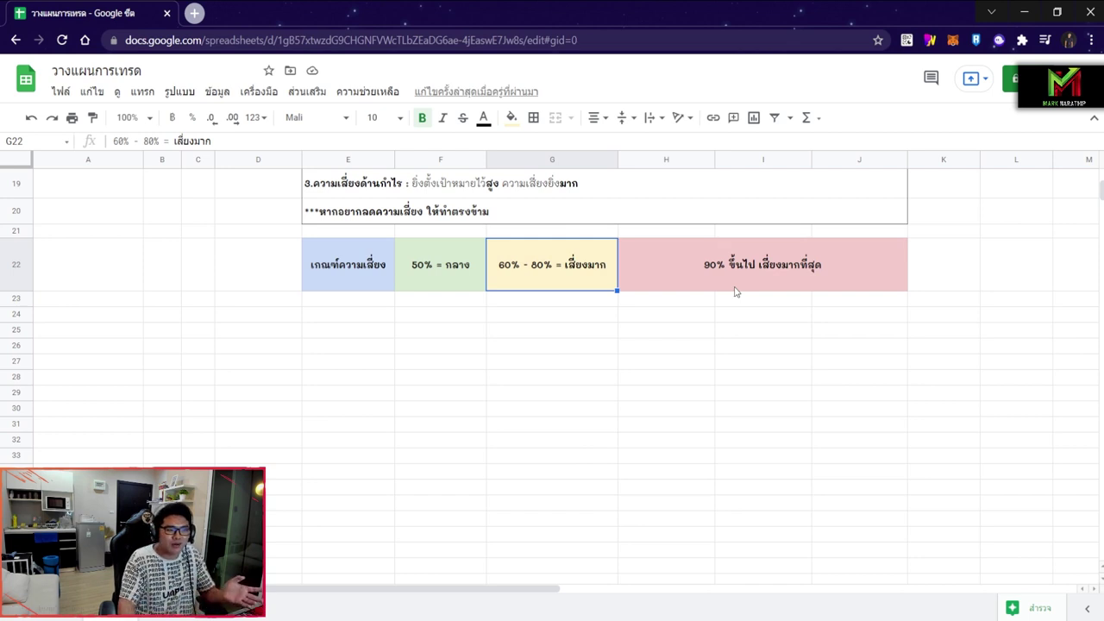
scroll(735, 291, "up", 8)
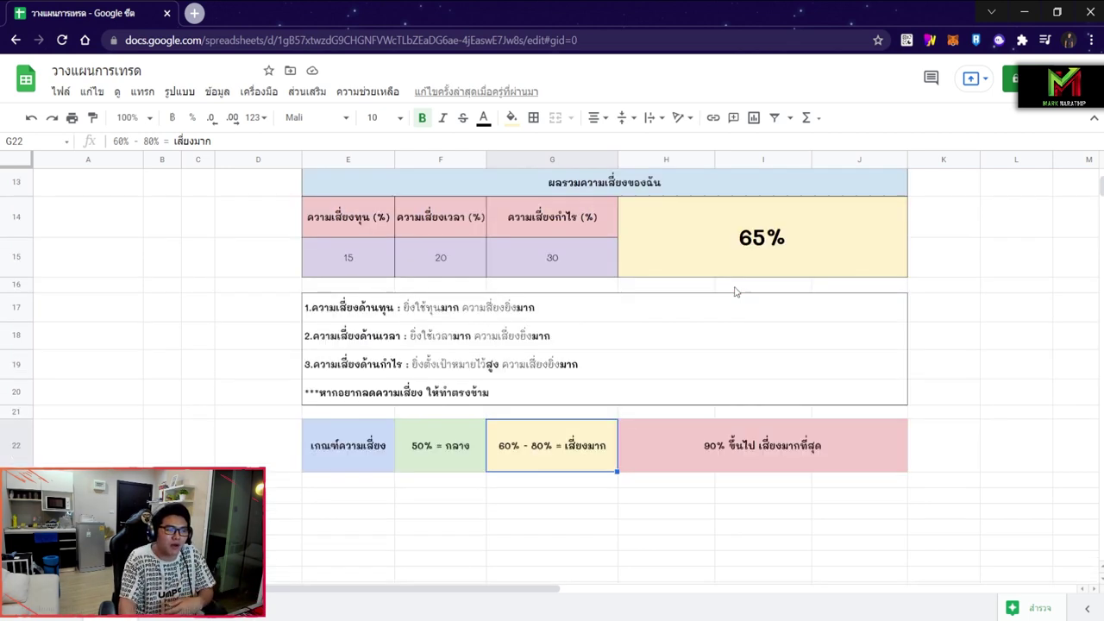
left_click_drag(562, 246, 358, 247)
left_click(536, 244)
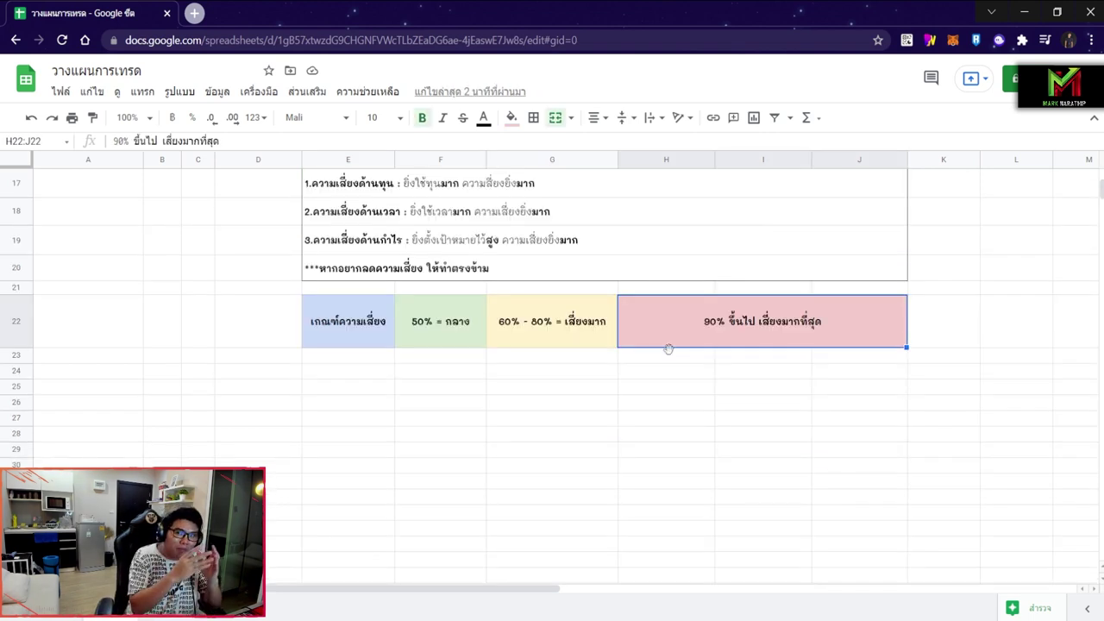
left_click(454, 330)
scroll(685, 333, "up", 5)
scroll(591, 261, "down", 5)
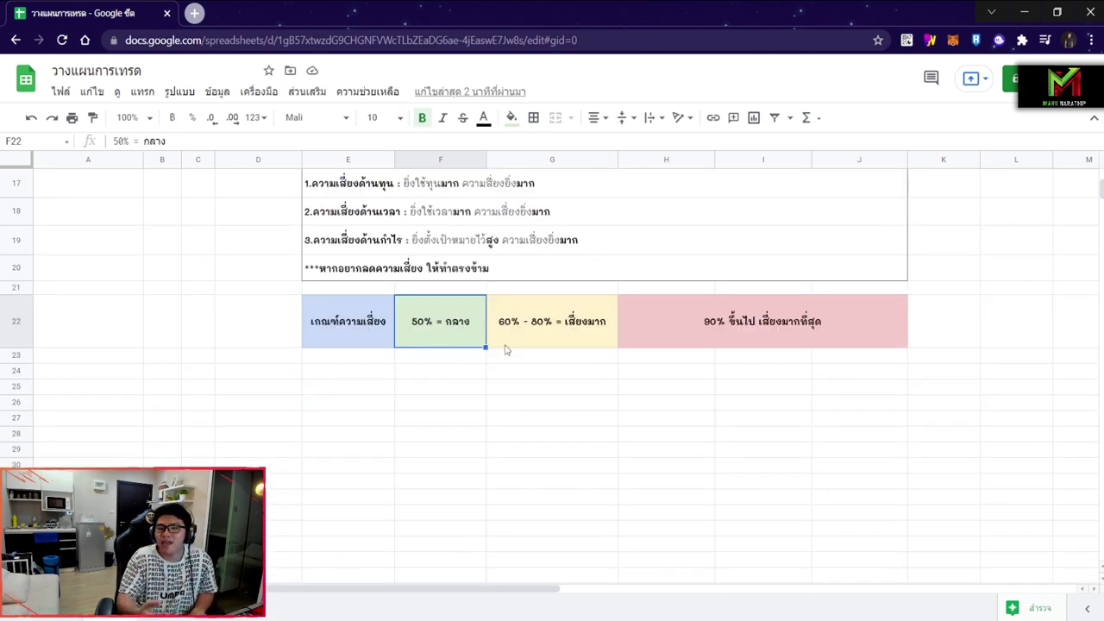
Review the capital, time, desired daily profit and win rate values of the trading plan in E5:H5.
scroll(506, 349, "up", 6)
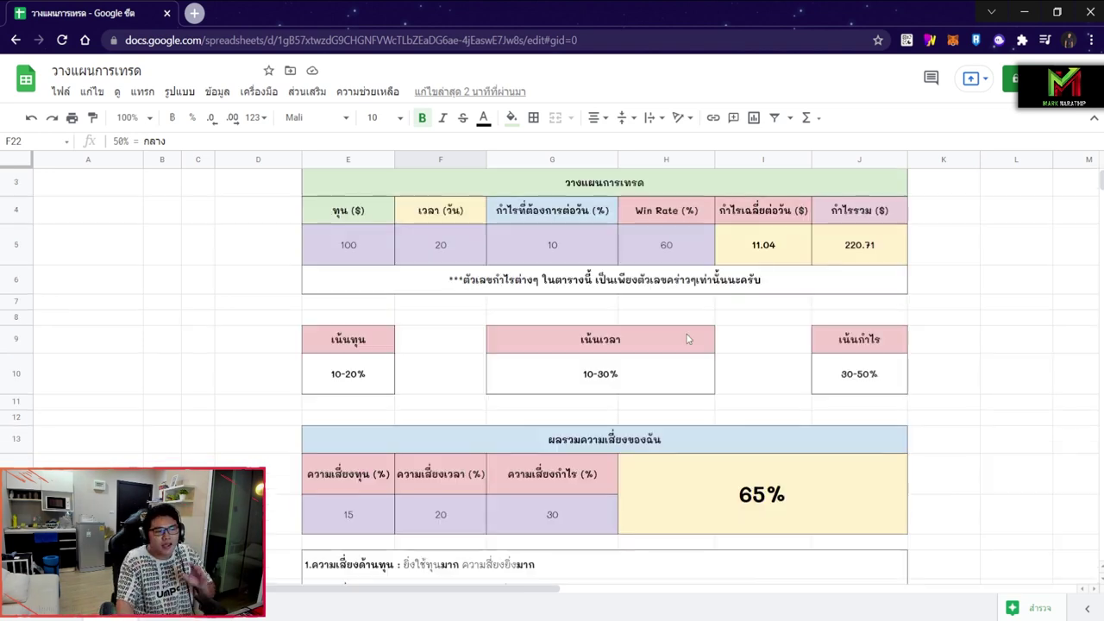
left_click_drag(348, 276, 638, 282)
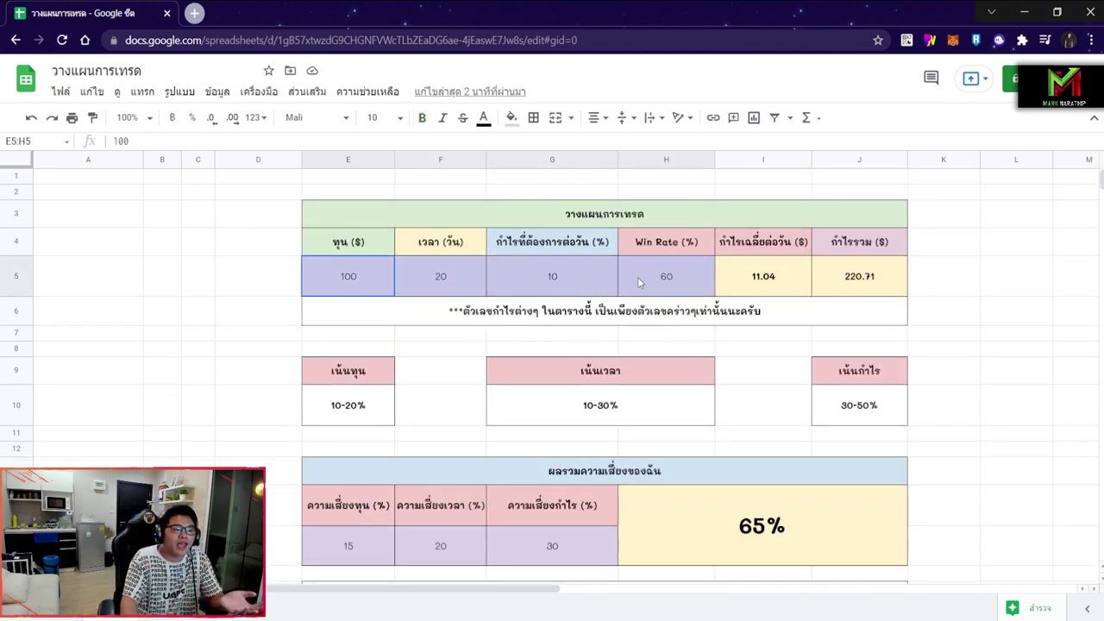
left_click(978, 312)
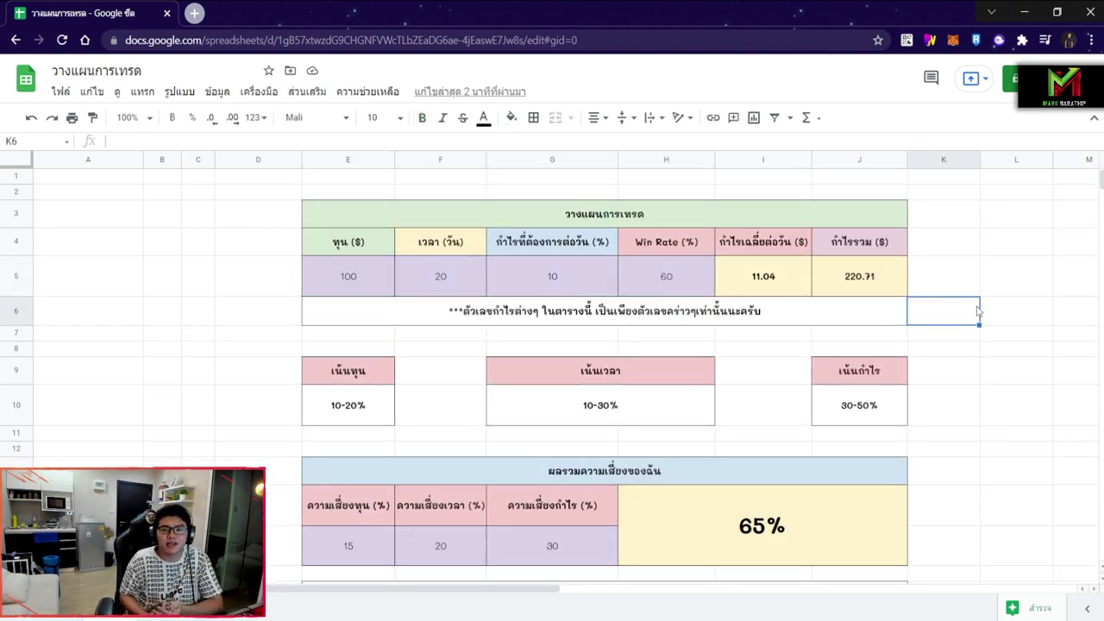
key("Right")
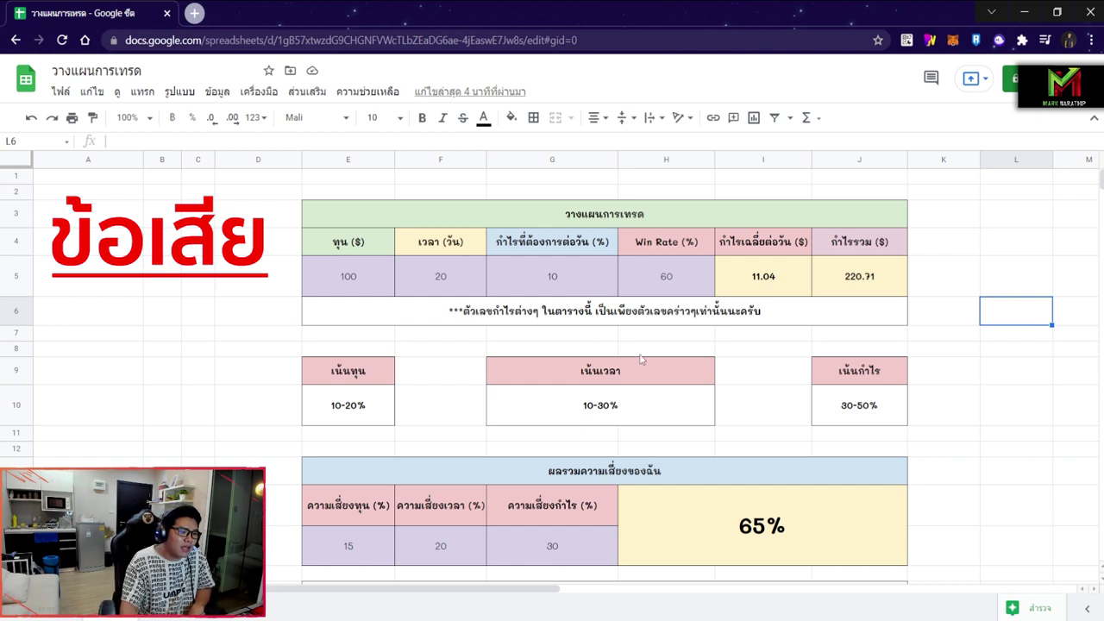
Examine the average daily profit in I5 alongside the desired daily profit in G5 and the profit note in row 6.
left_click(747, 353)
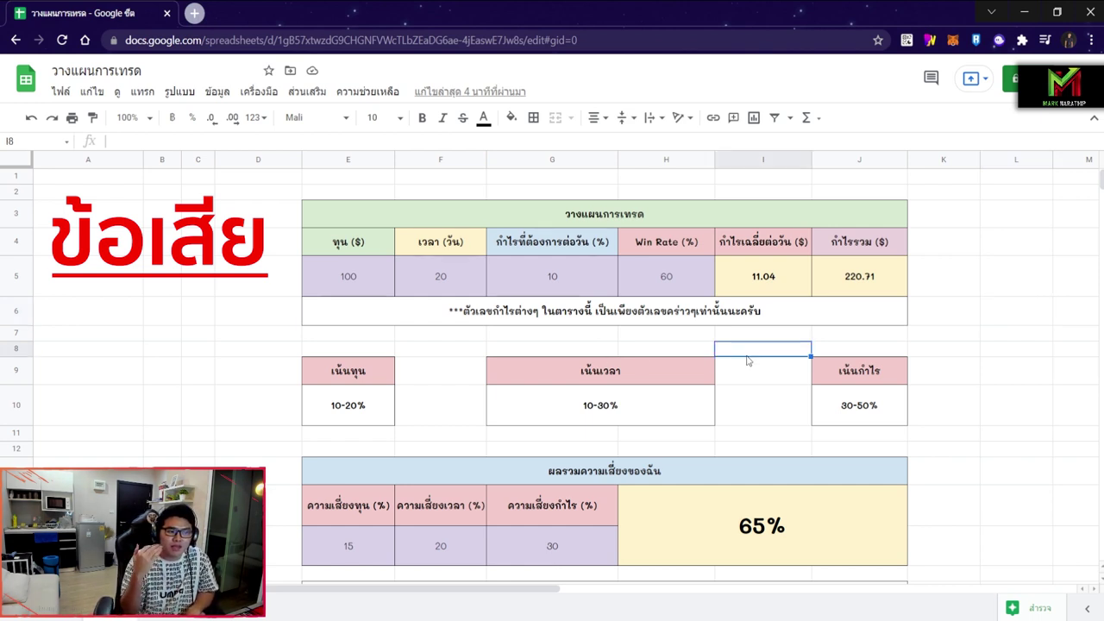
left_click(774, 283)
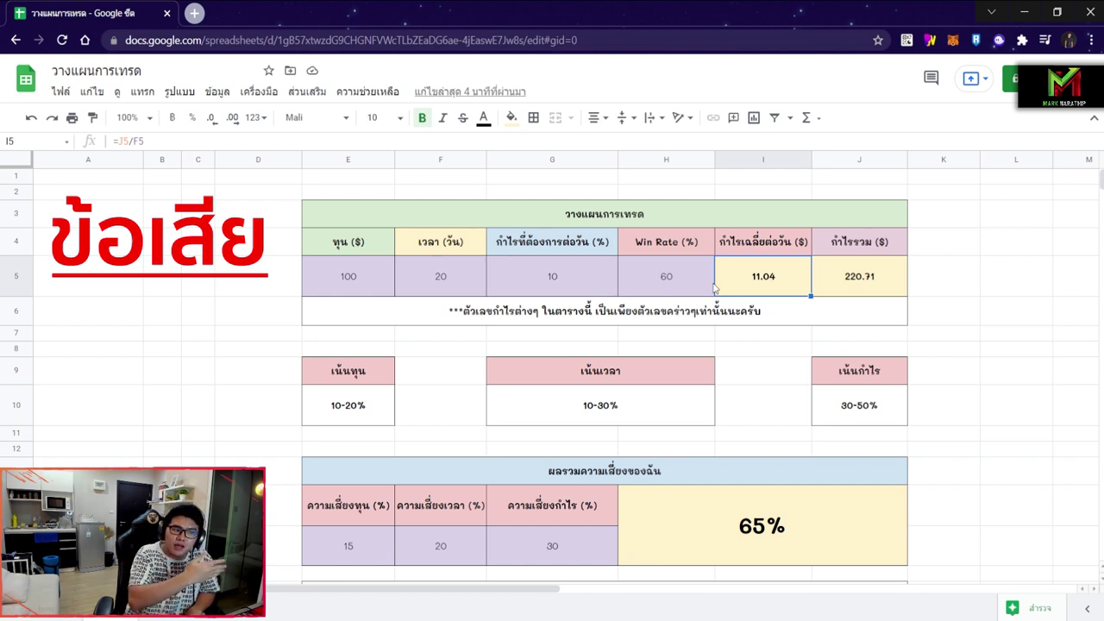
left_click(571, 274)
left_click(711, 320)
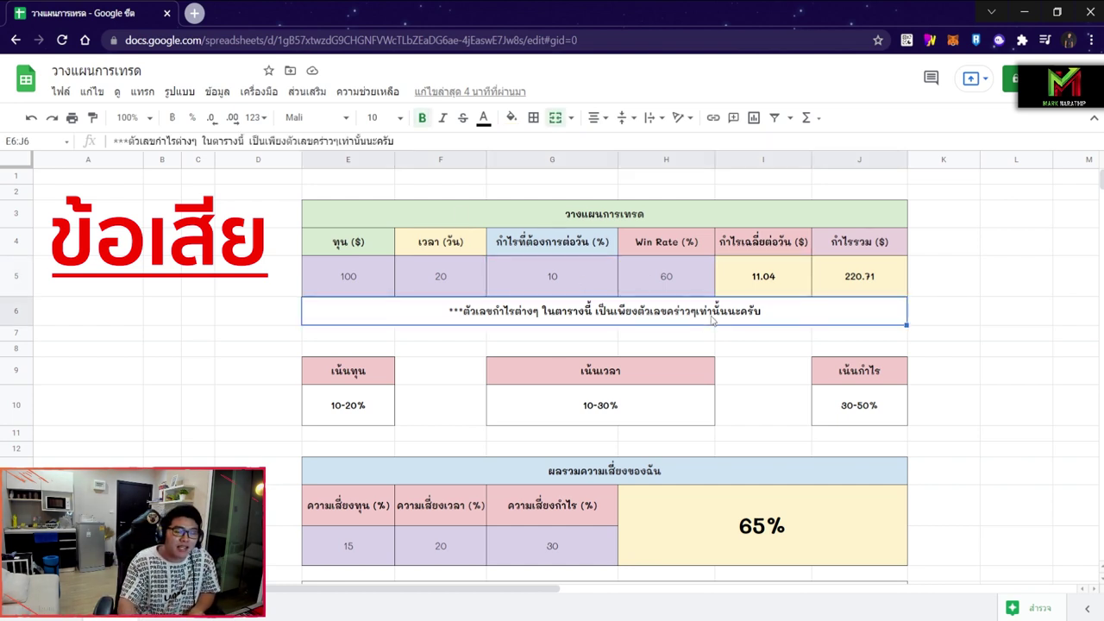
left_click(569, 281)
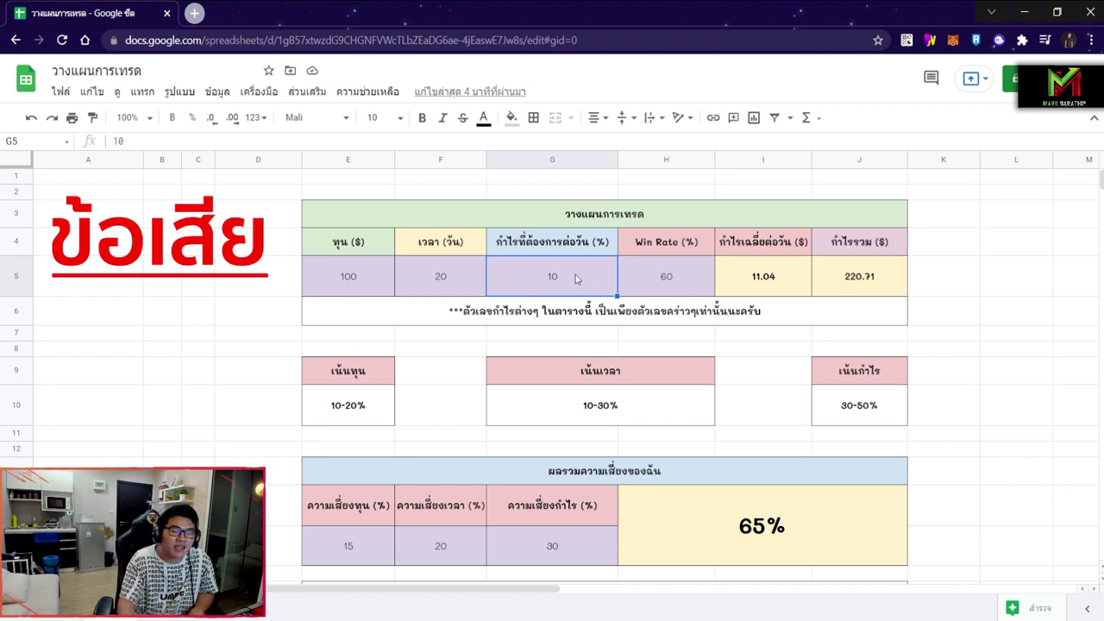
left_click(787, 352)
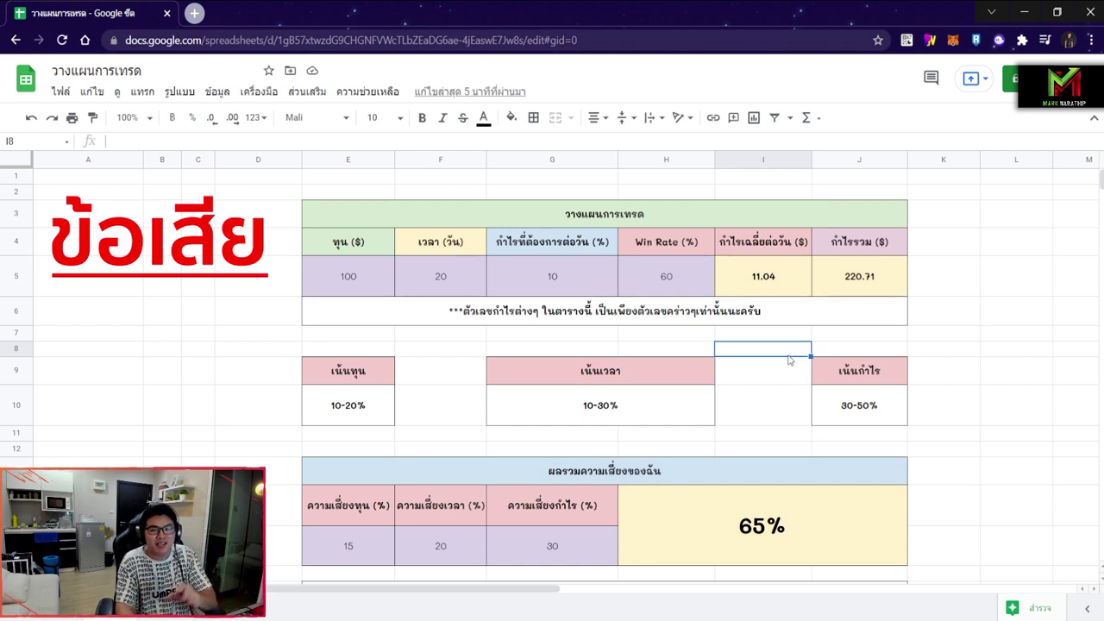
left_click(985, 381)
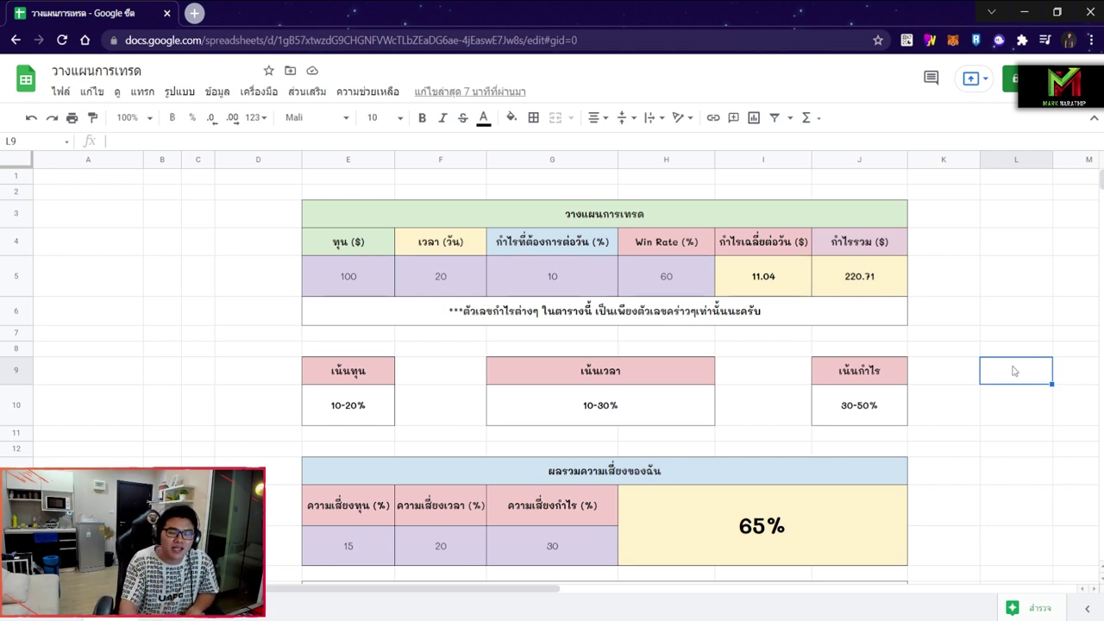
Look up the file formats available for downloading the spreadsheet, without downloading it.
left_click(60, 93)
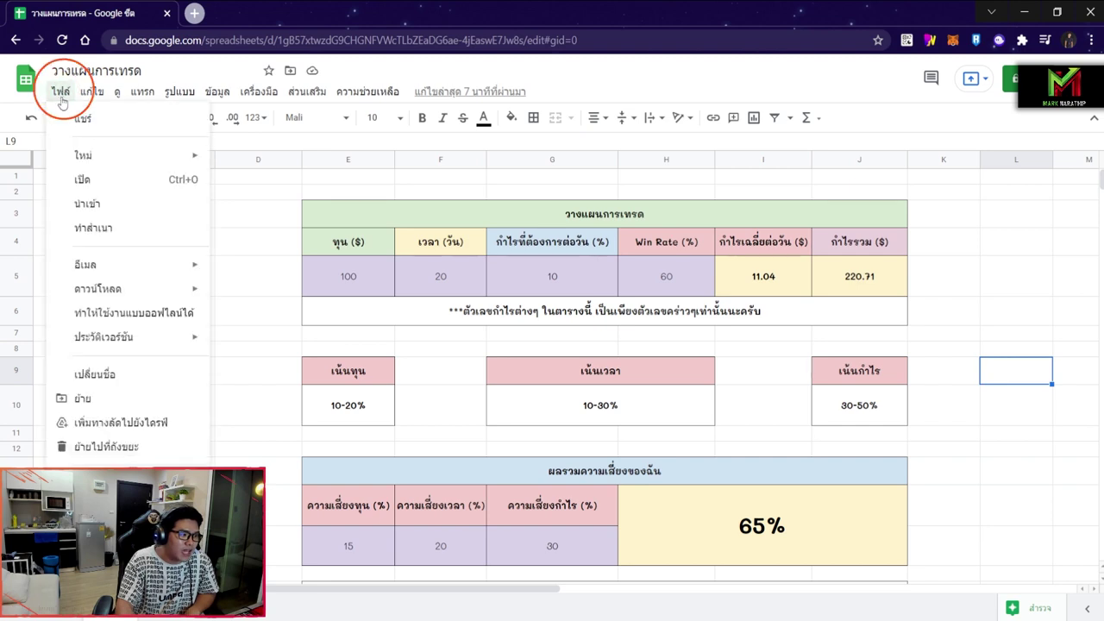
left_click(103, 294)
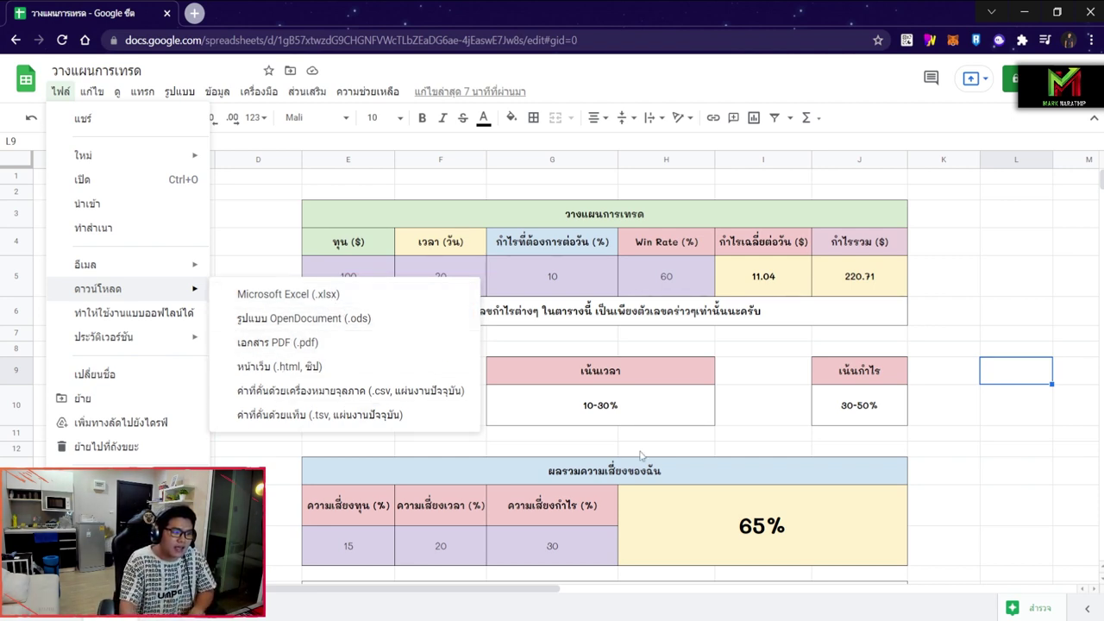
left_click(998, 413)
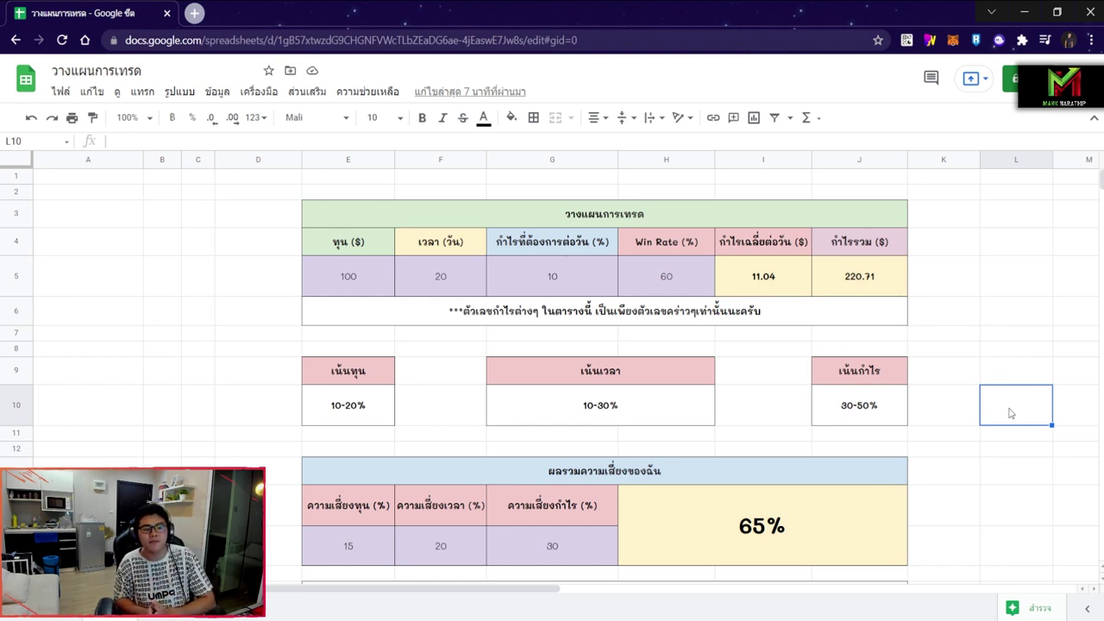